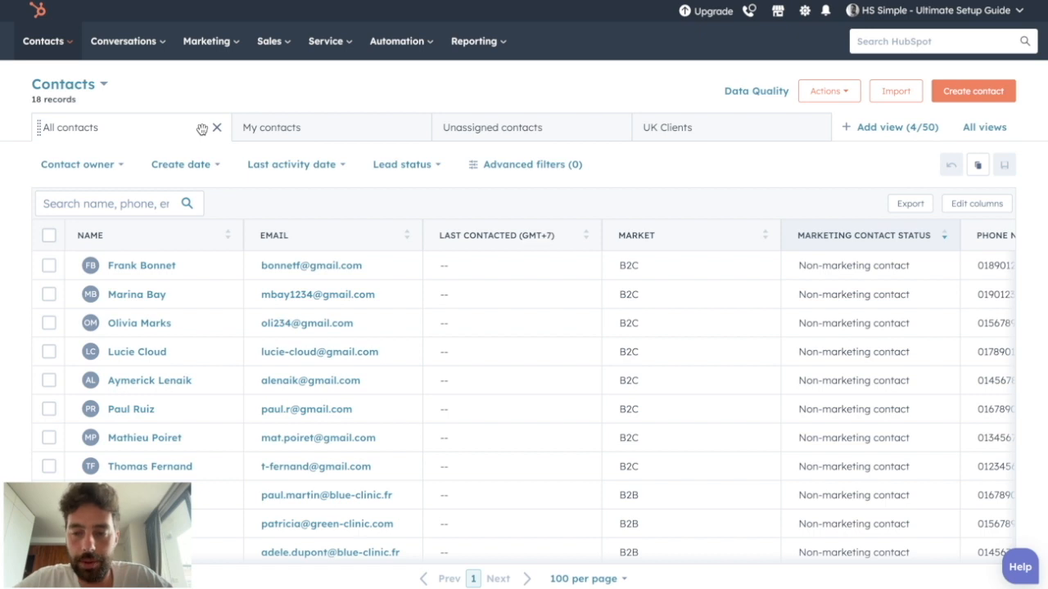
# - Open the Domains & URLs settings for the website
pyautogui.click(805, 12)
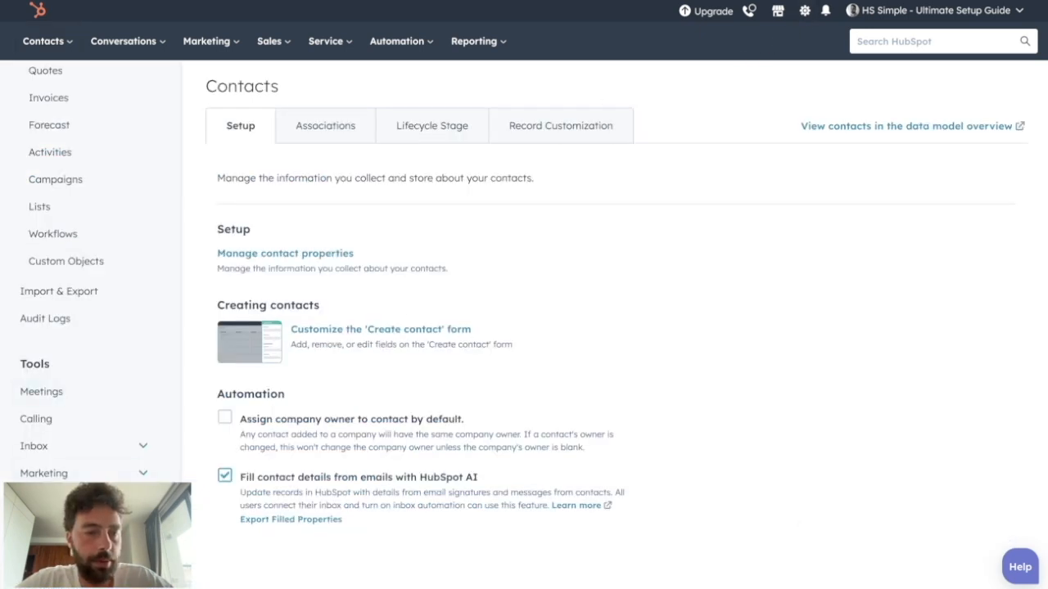
pyautogui.scroll(-2, 57, 474)
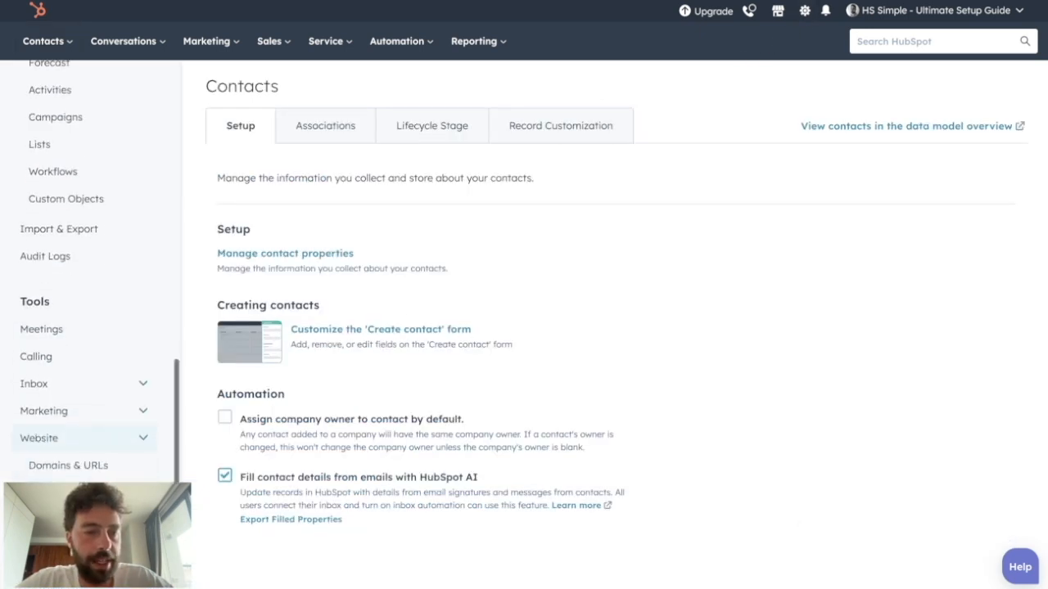
pyautogui.click(57, 467)
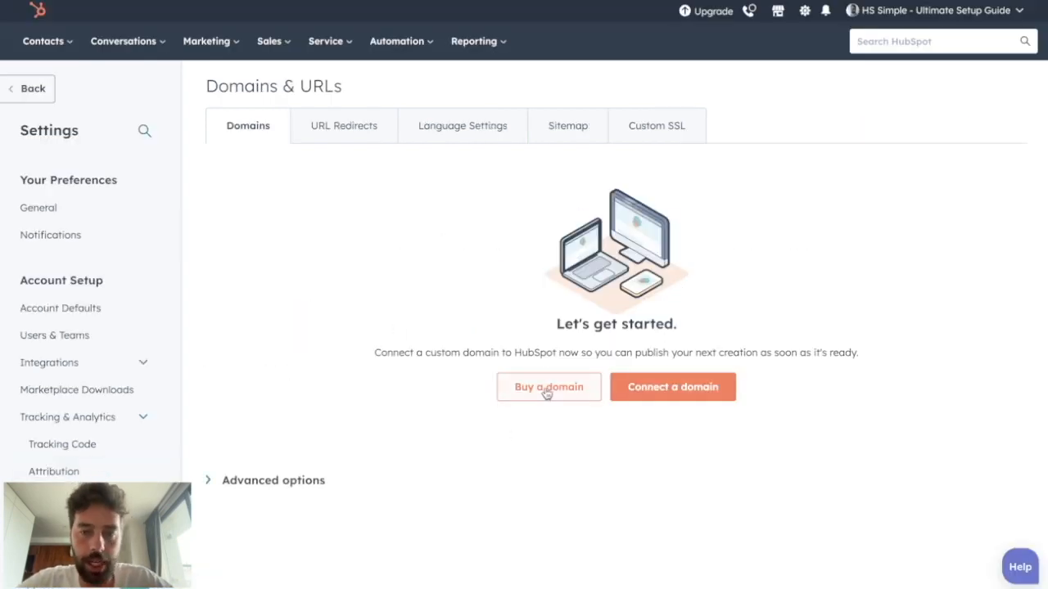
# - Start connecting a primary domain and choose thisatestformyguide as its brand domain
pyautogui.click(660, 396)
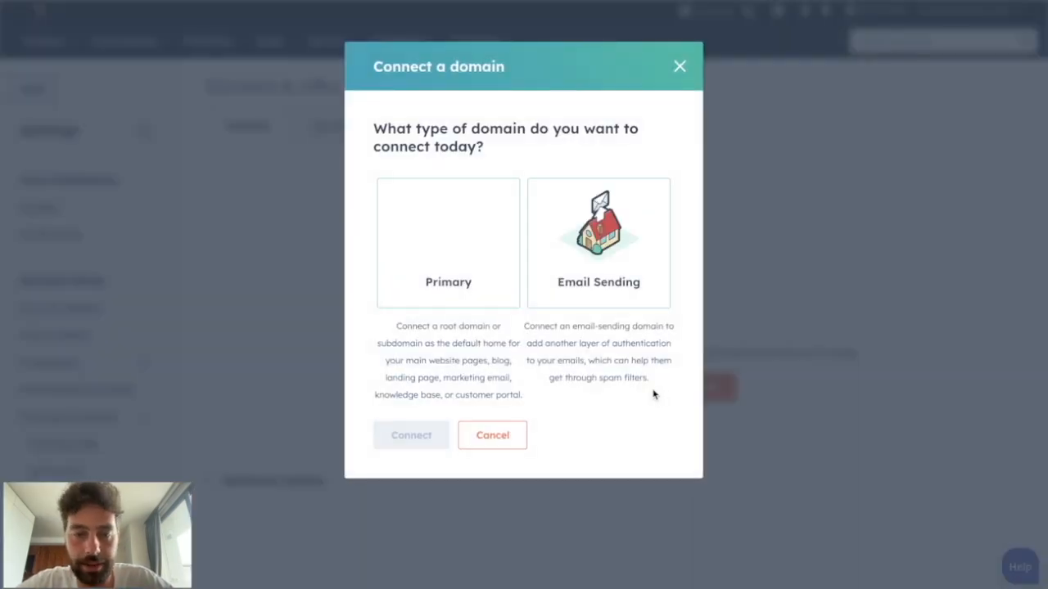
pyautogui.click(471, 271)
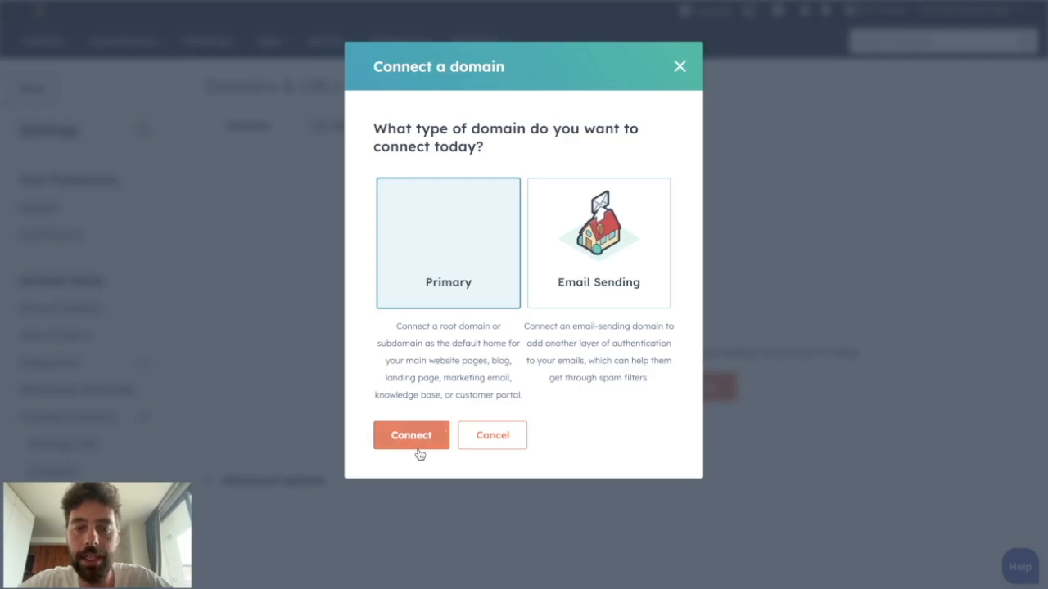
pyautogui.click(418, 449)
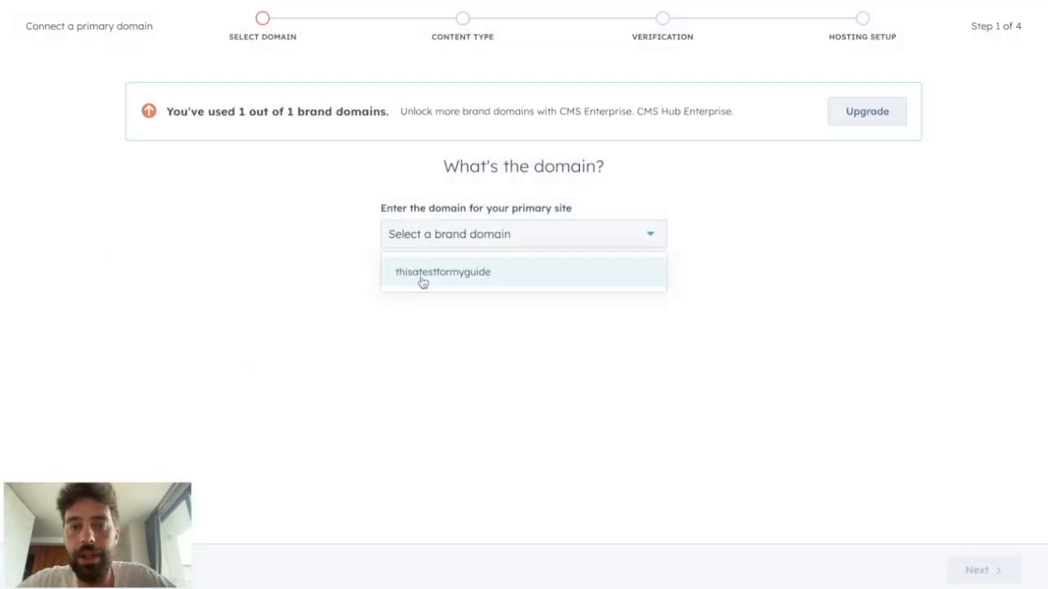
pyautogui.click(411, 275)
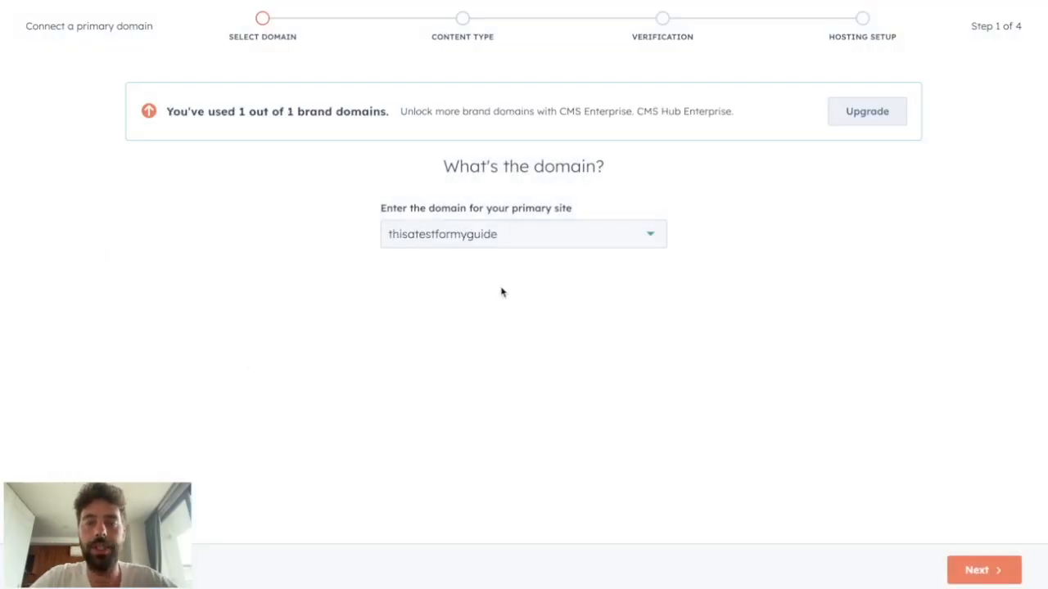
pyautogui.click(976, 566)
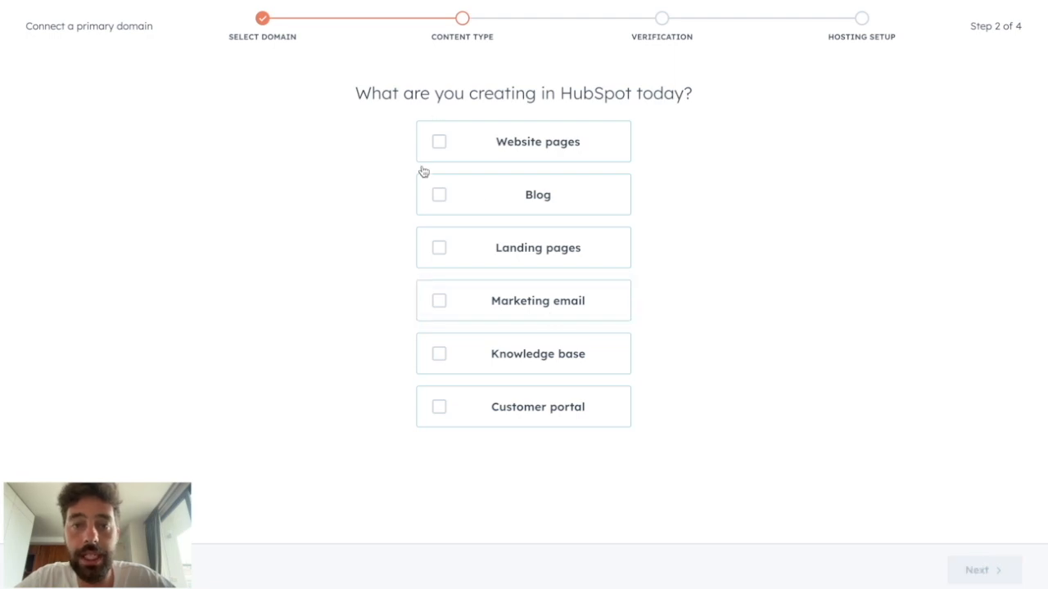
# - Set Landing pages as the content type, host them on the subdomain "ressources", and confirm the URL selection
pyautogui.click(439, 254)
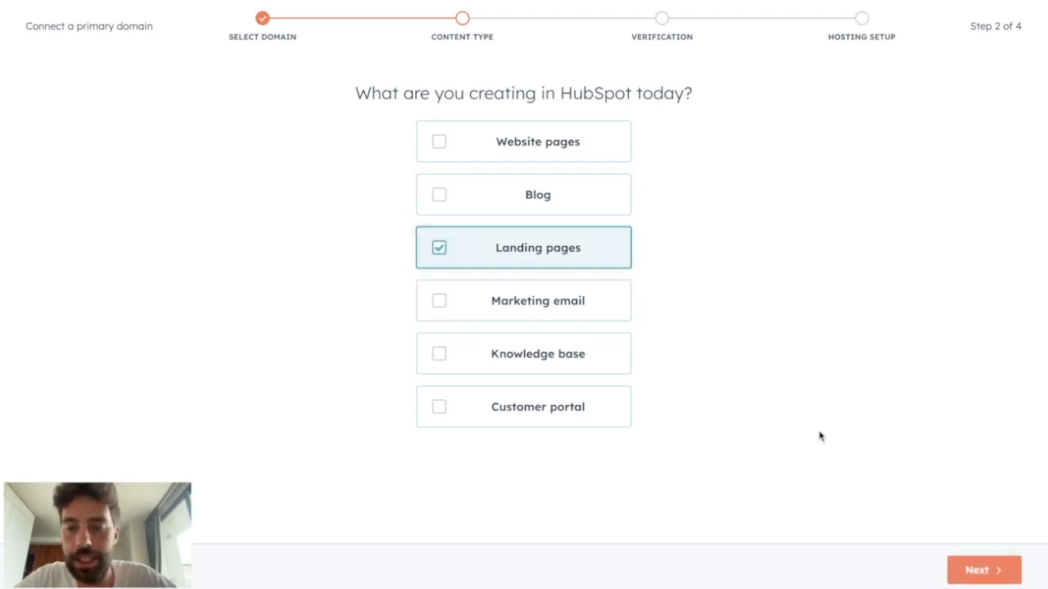
pyautogui.click(956, 567)
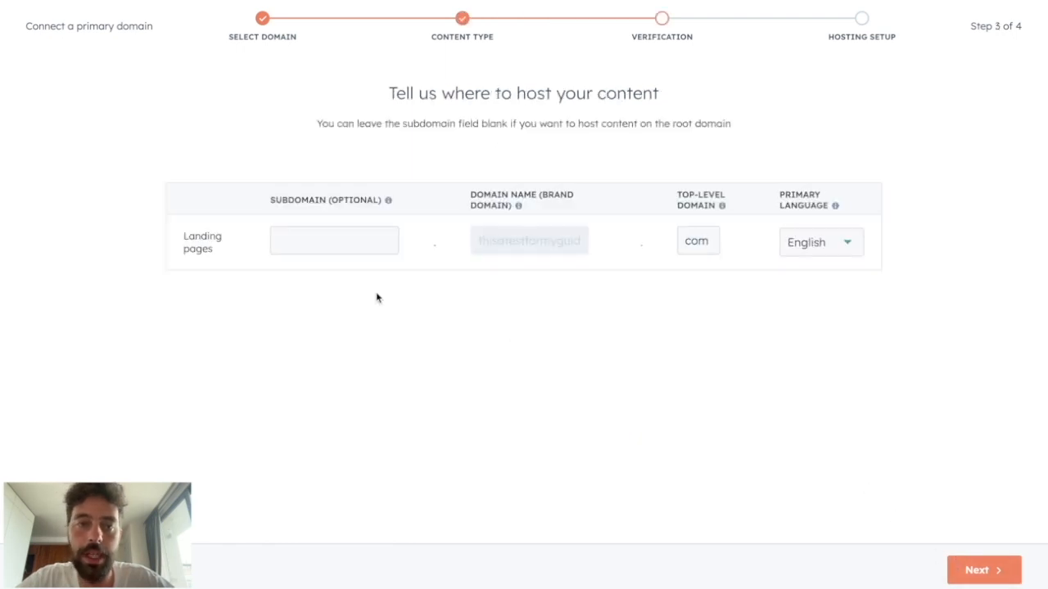
pyautogui.click(294, 246)
pyautogui.write('ressources')
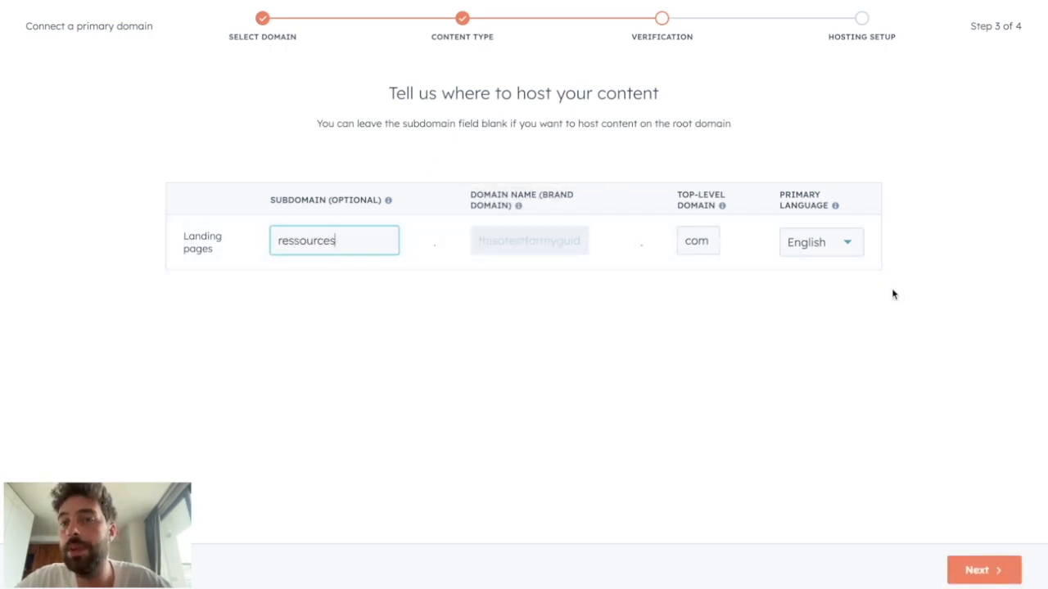
pyautogui.click(982, 571)
pyautogui.moveTo(301, 254); pyautogui.dragTo(529, 257)
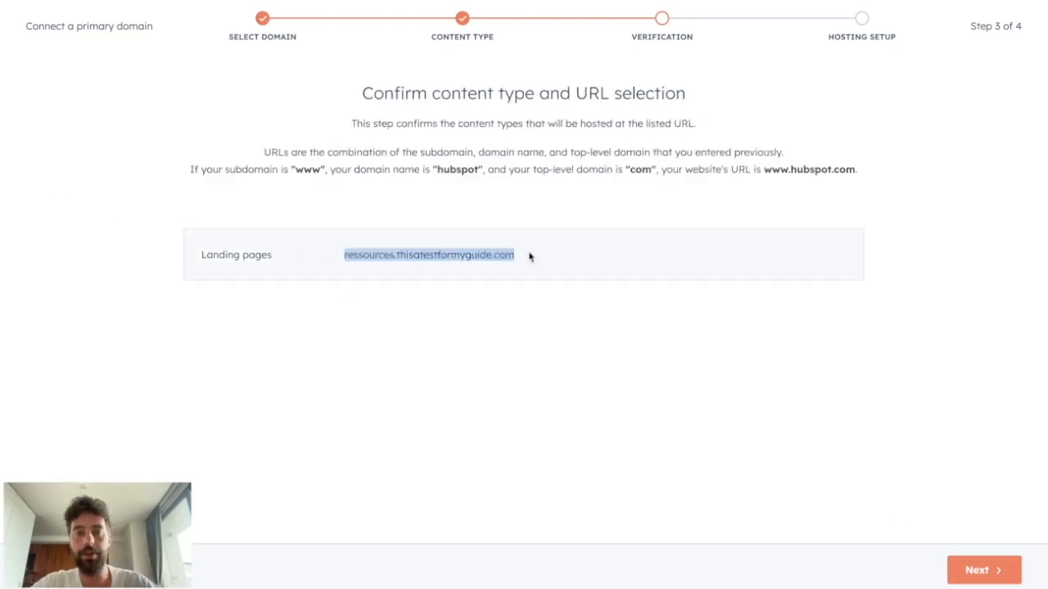
pyautogui.click(987, 561)
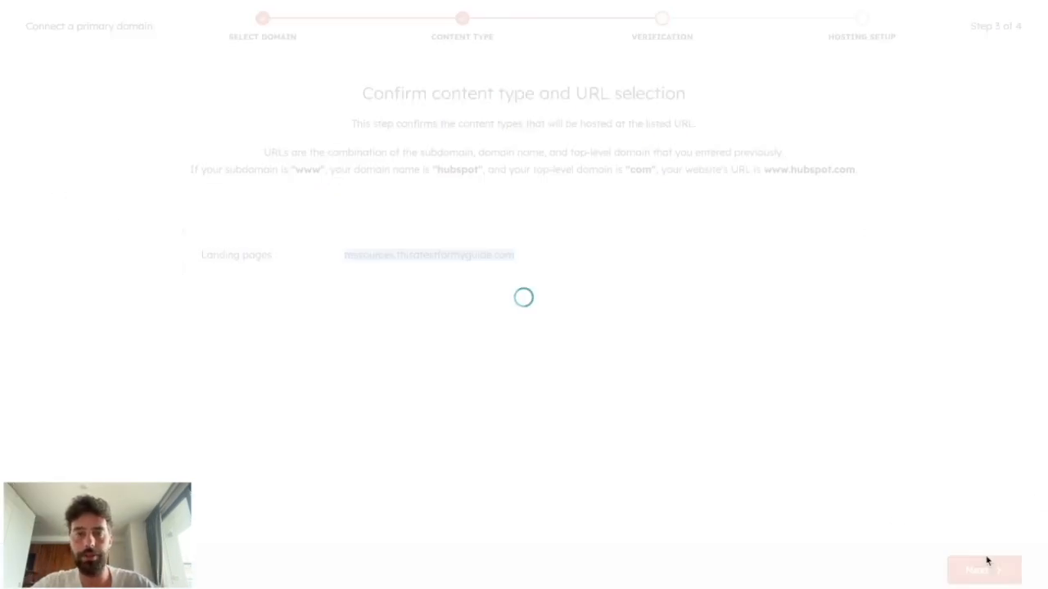
# - Copy the CNAME record's host and required data, and submit the domain for verification
pyautogui.scroll(-2, 607, 347)
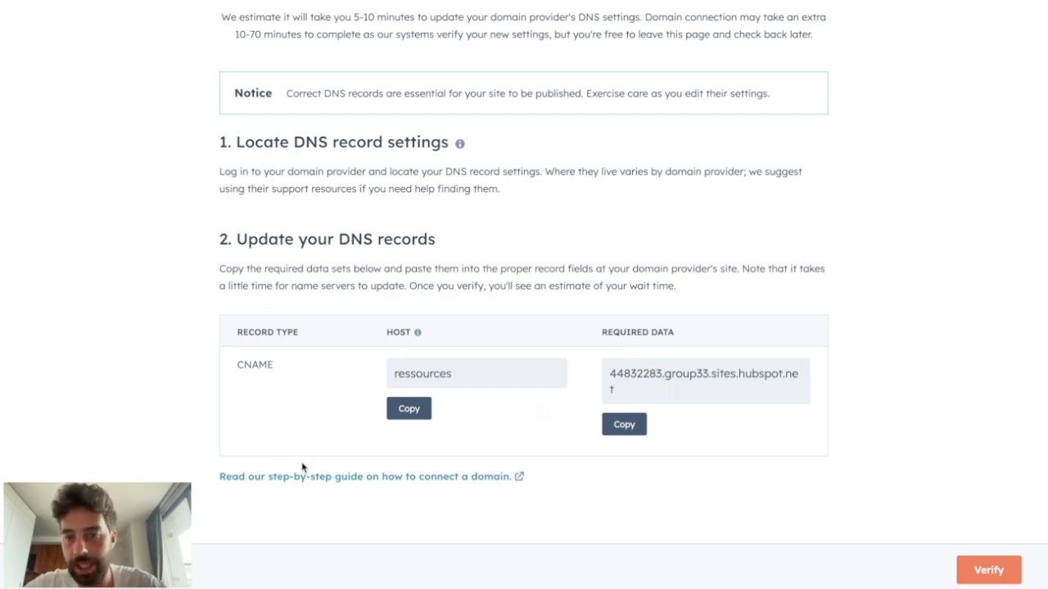
pyautogui.moveTo(232, 364); pyautogui.dragTo(320, 369)
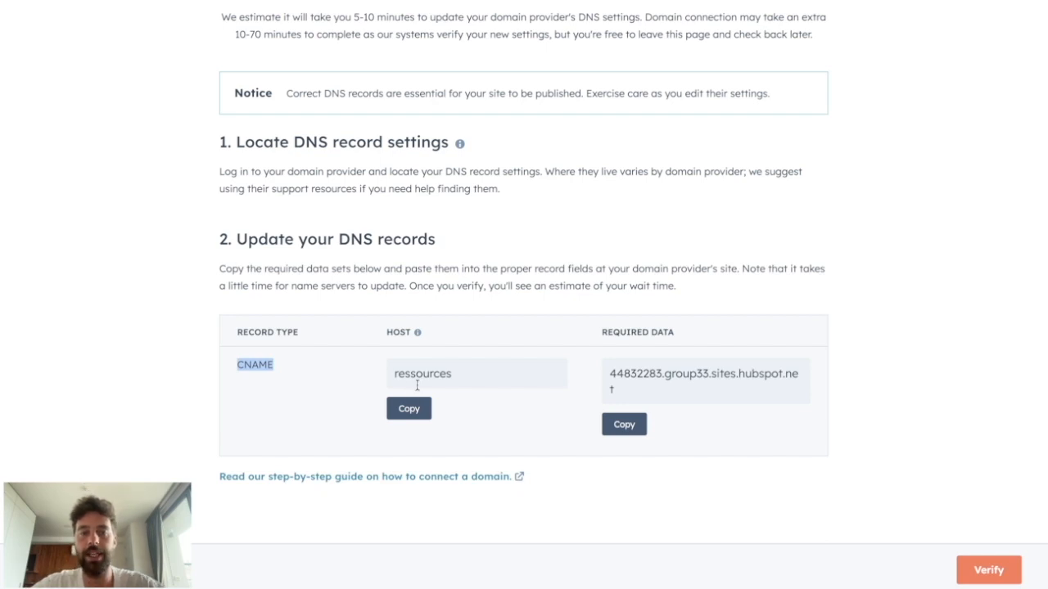
pyautogui.click(408, 408)
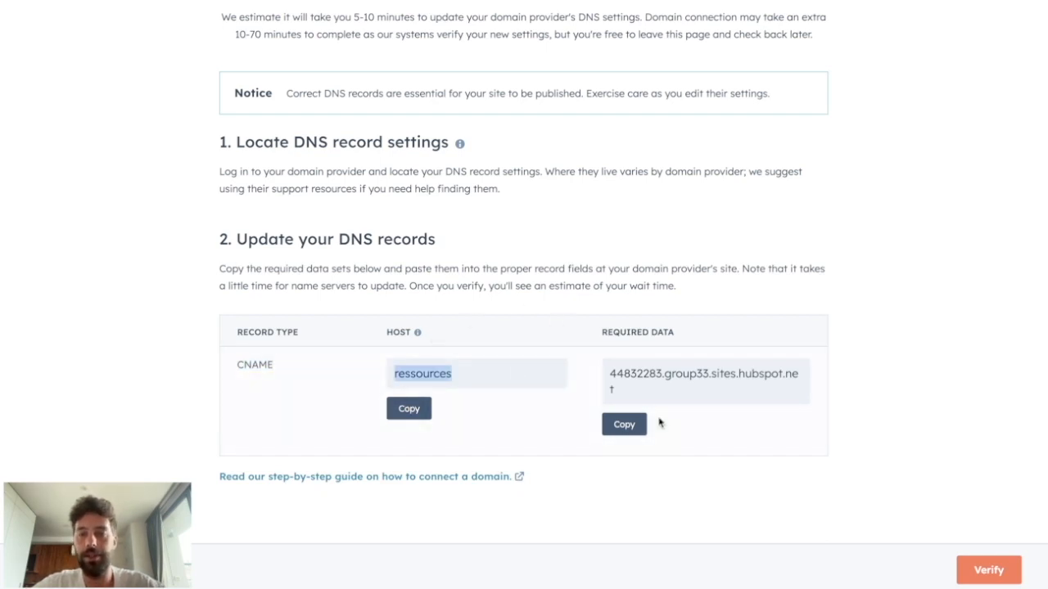
pyautogui.click(623, 424)
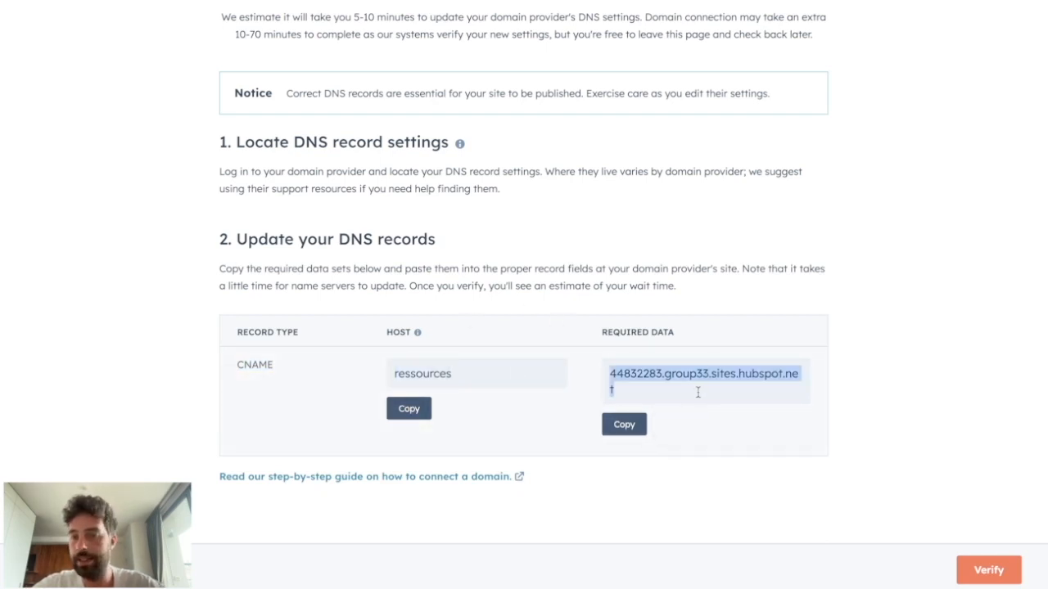
pyautogui.moveTo(600, 331); pyautogui.dragTo(708, 332)
pyautogui.click(982, 571)
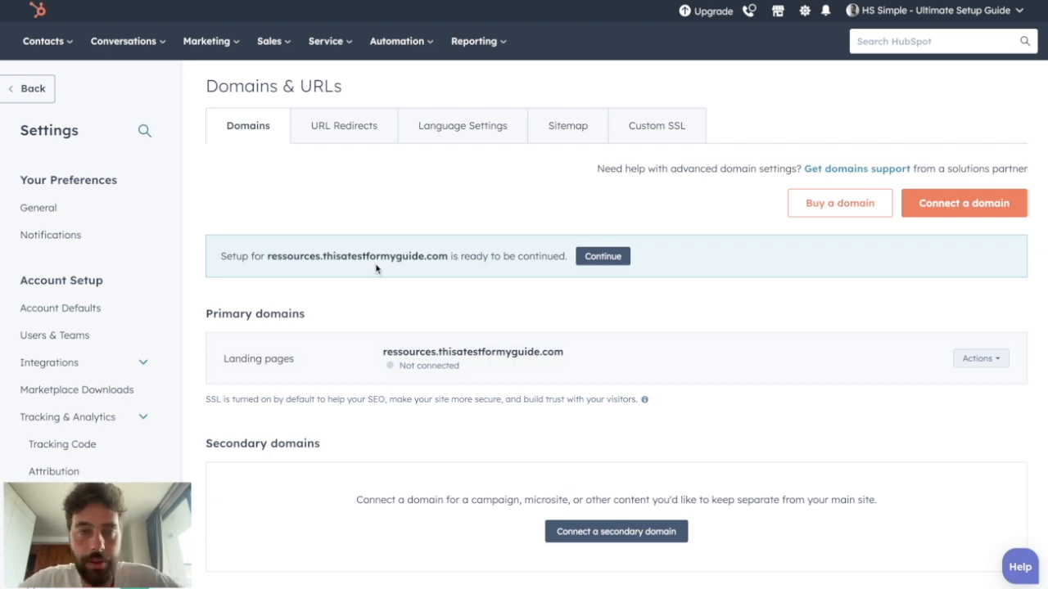
# - Create a new landing page named LeadMagnet from the marketing landing pages overview
pyautogui.moveTo(215, 40)
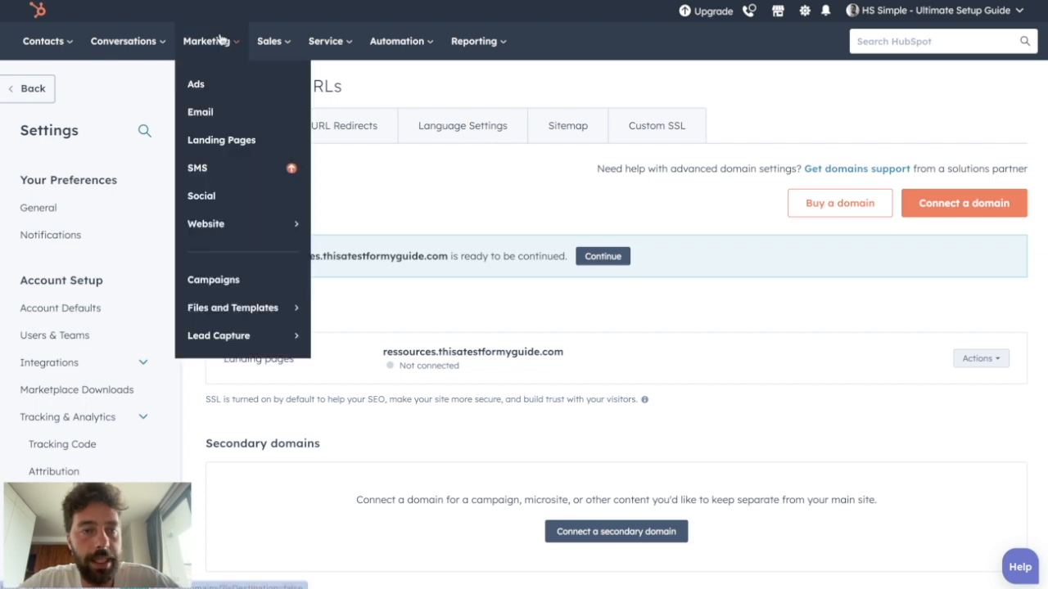
pyautogui.click(198, 139)
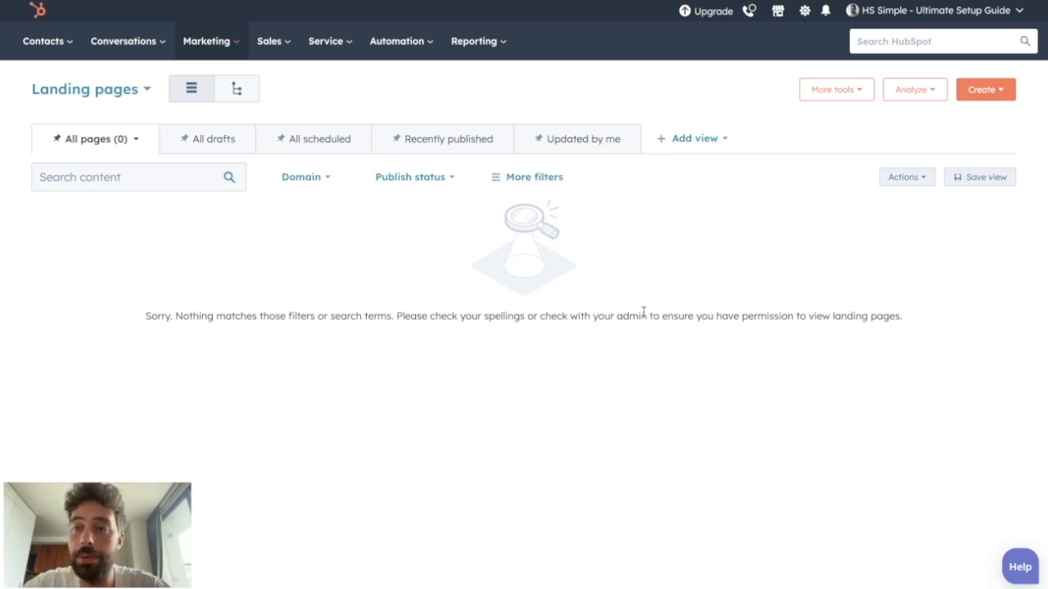
pyautogui.click(993, 91)
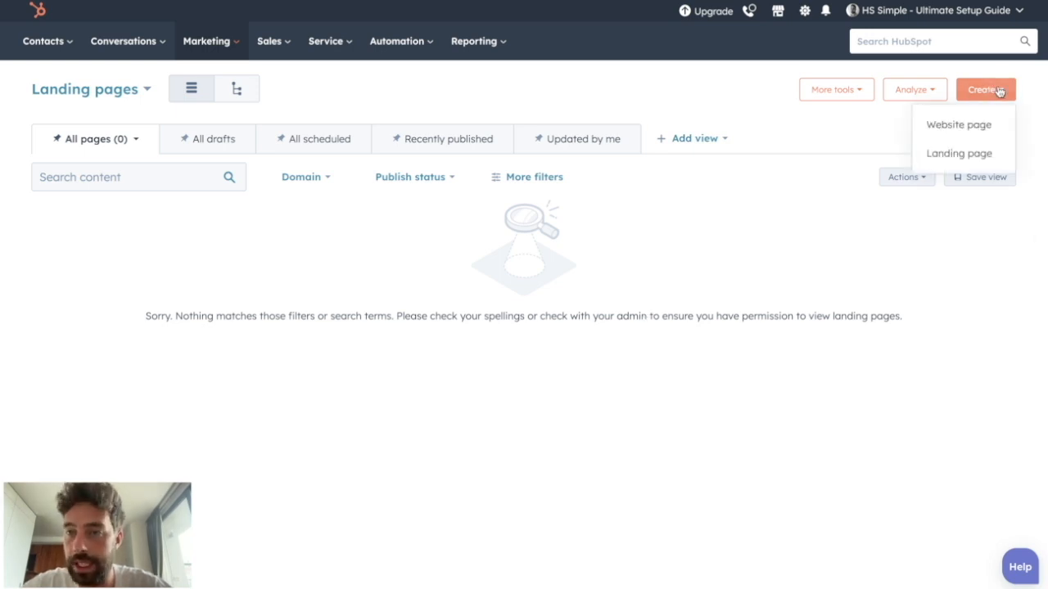
pyautogui.click(951, 155)
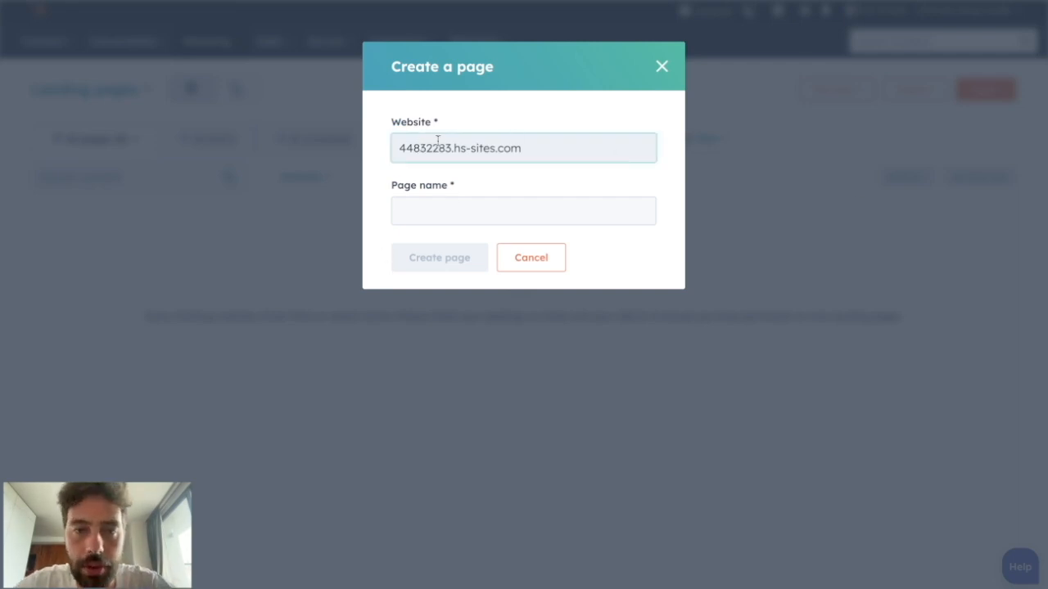
pyautogui.click(407, 212)
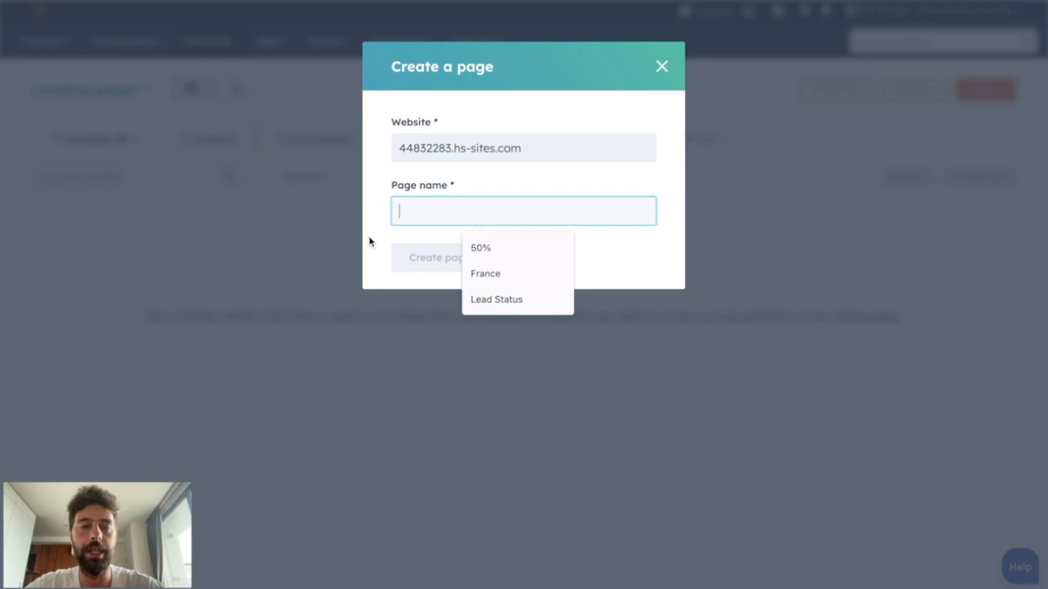
pyautogui.write('Le')
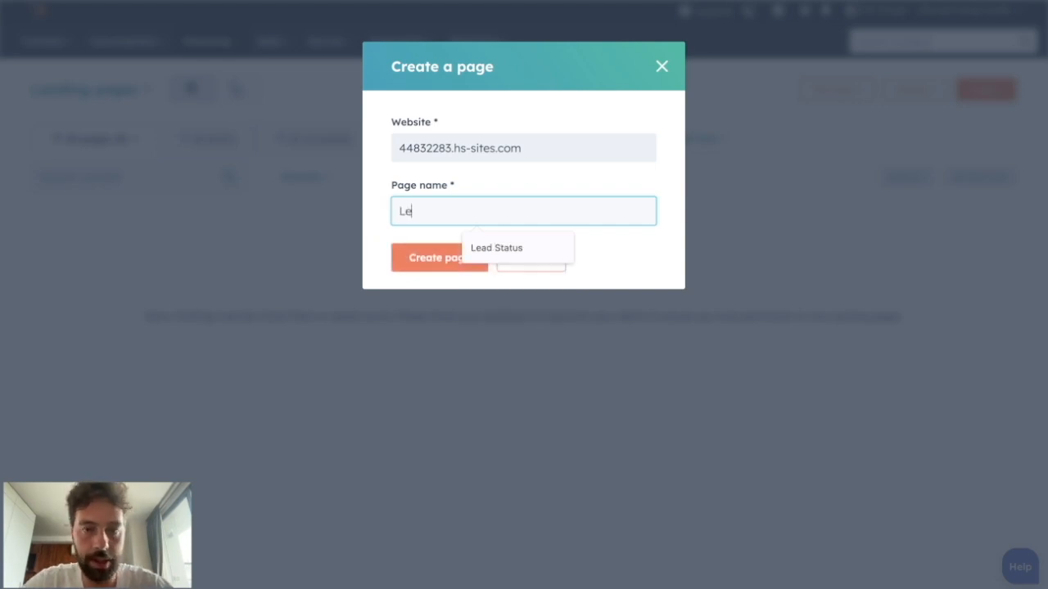
pyautogui.write('adMagnetB2C')
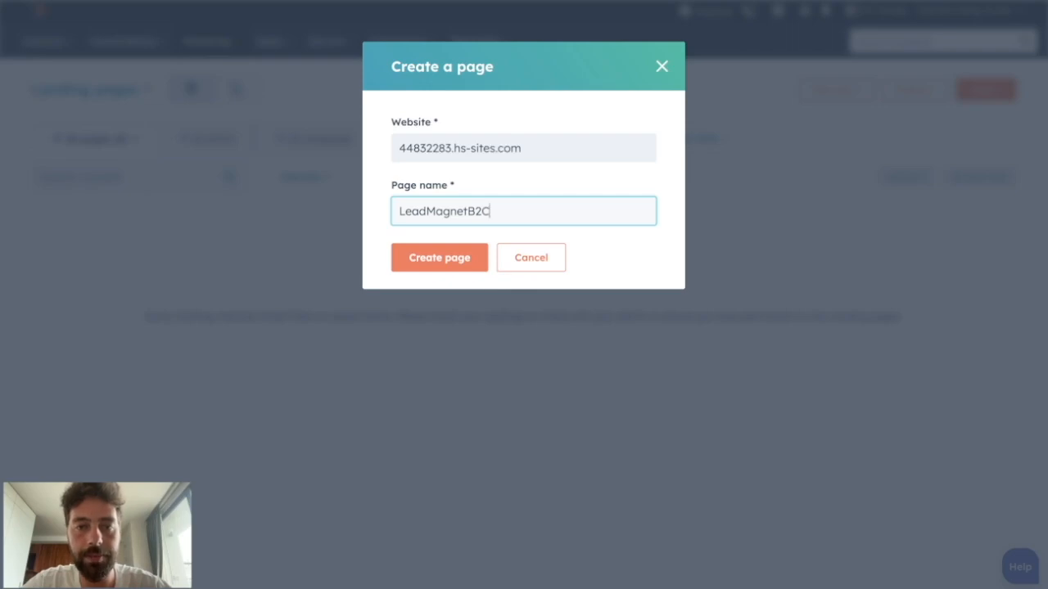
pyautogui.click(442, 260)
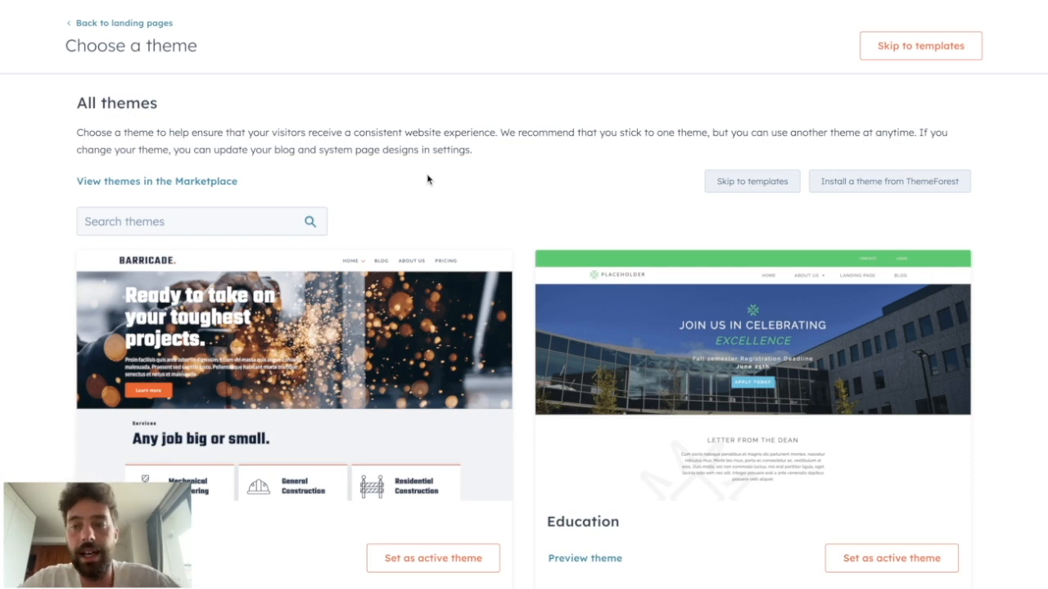
# - Open the theme marketplace separately and examine its themes and its business type, page type, plan and price filters
pyautogui.rightClick(222, 180)
pyautogui.click(261, 186)
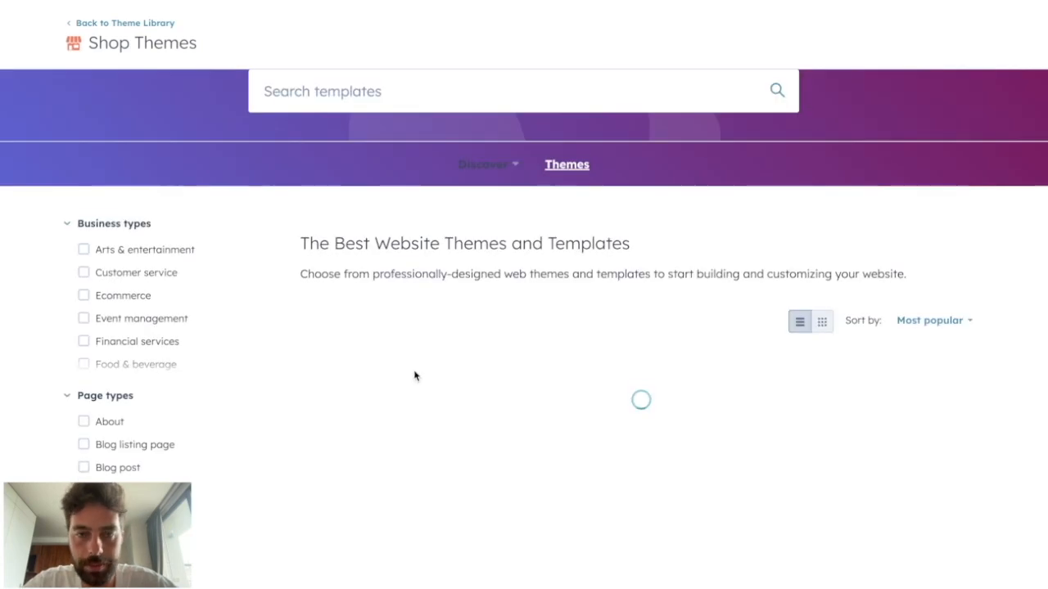
pyautogui.scroll(-15, 414, 368)
pyautogui.scroll(-6, 415, 337)
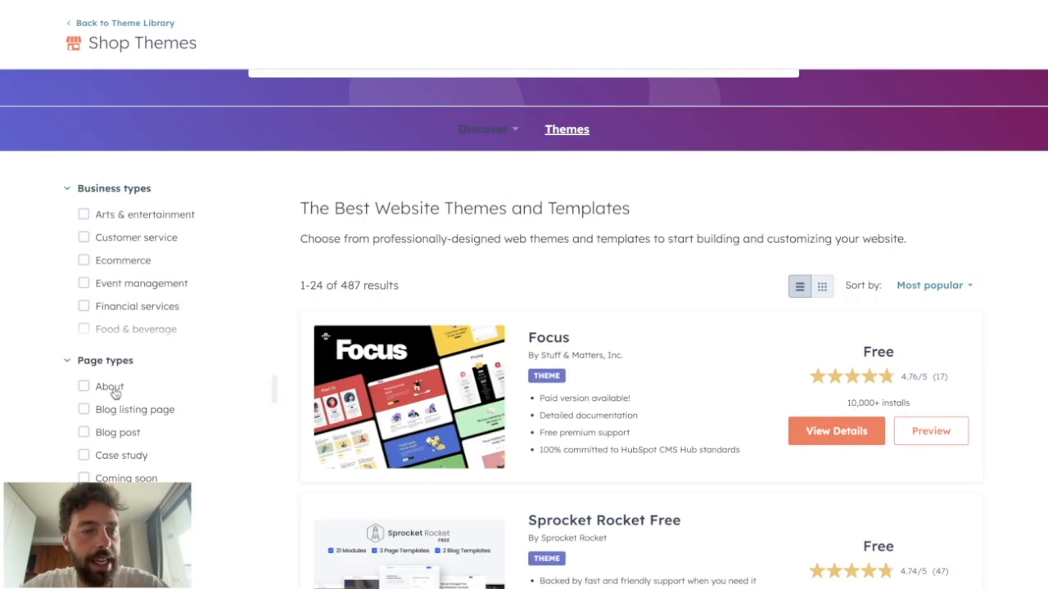
pyautogui.scroll(-5, 110, 410)
pyautogui.scroll(-6, 104, 455)
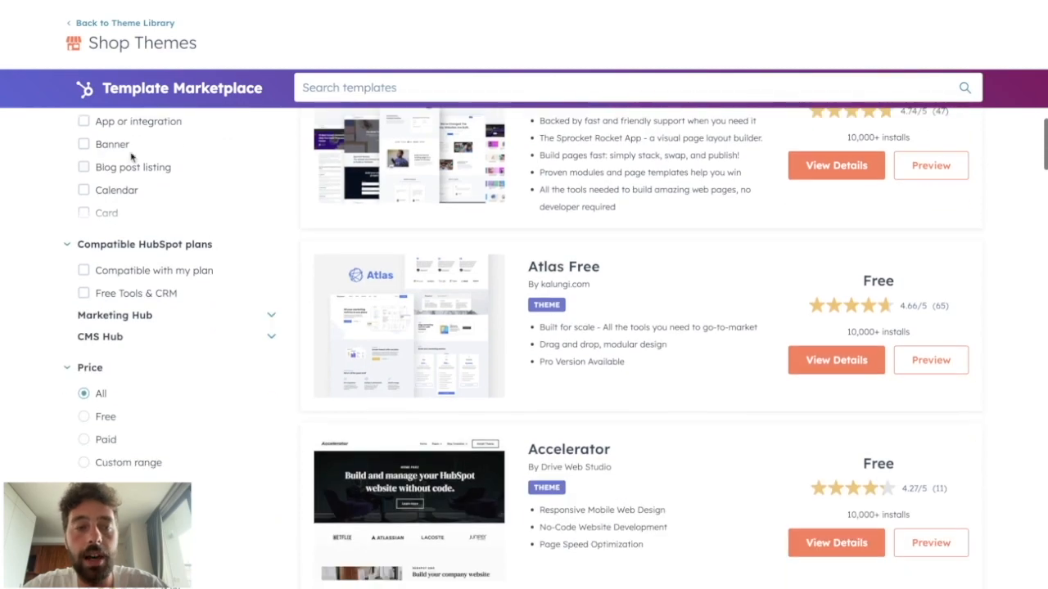
pyautogui.scroll(-5, 555, 402)
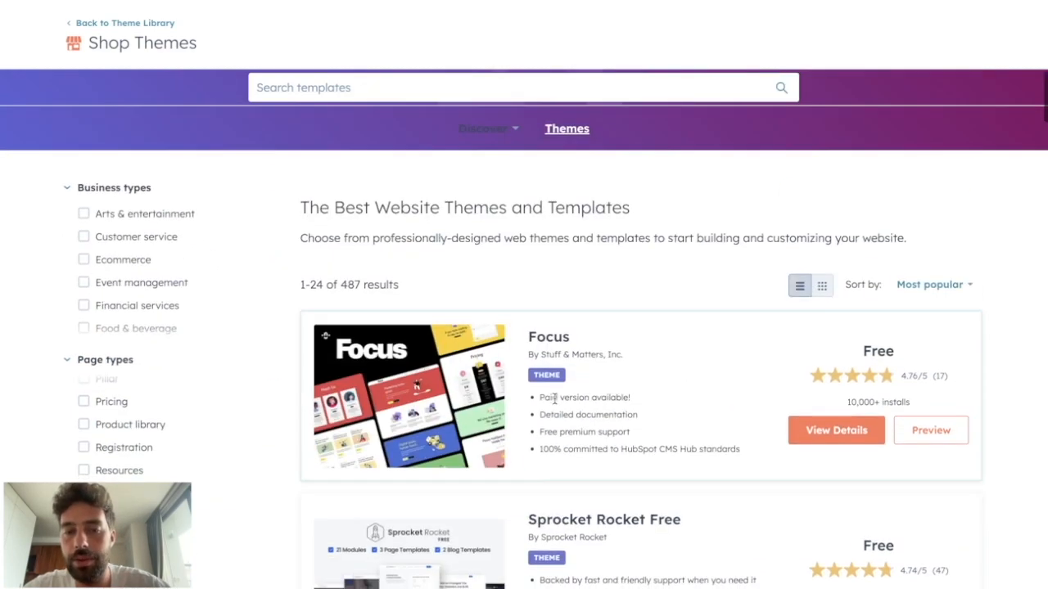
pyautogui.scroll(1, 394, 272)
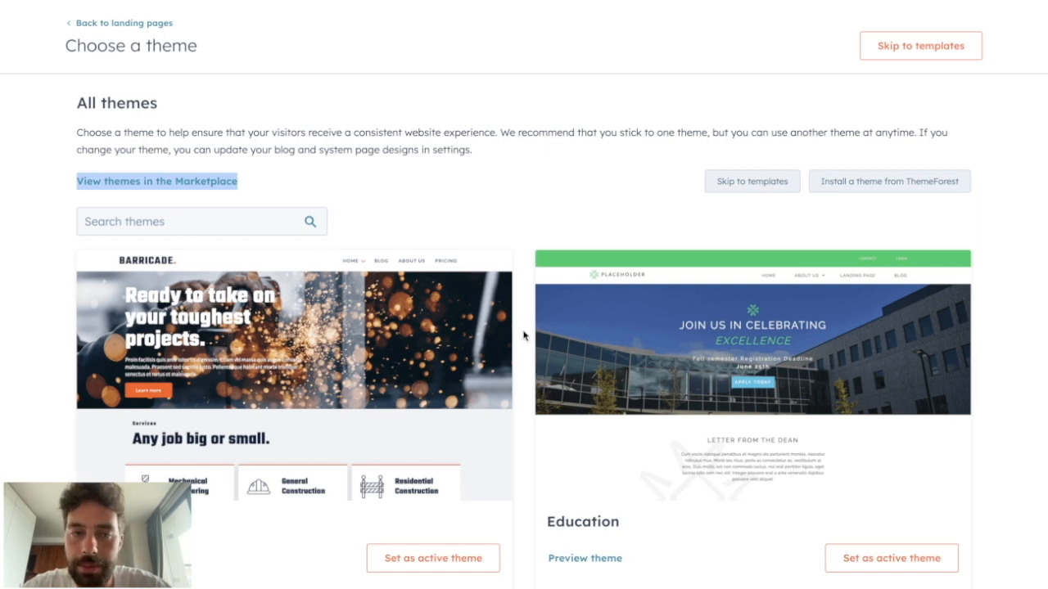
# - Skip the theme choice and browse the available landing page templates
pyautogui.click(744, 183)
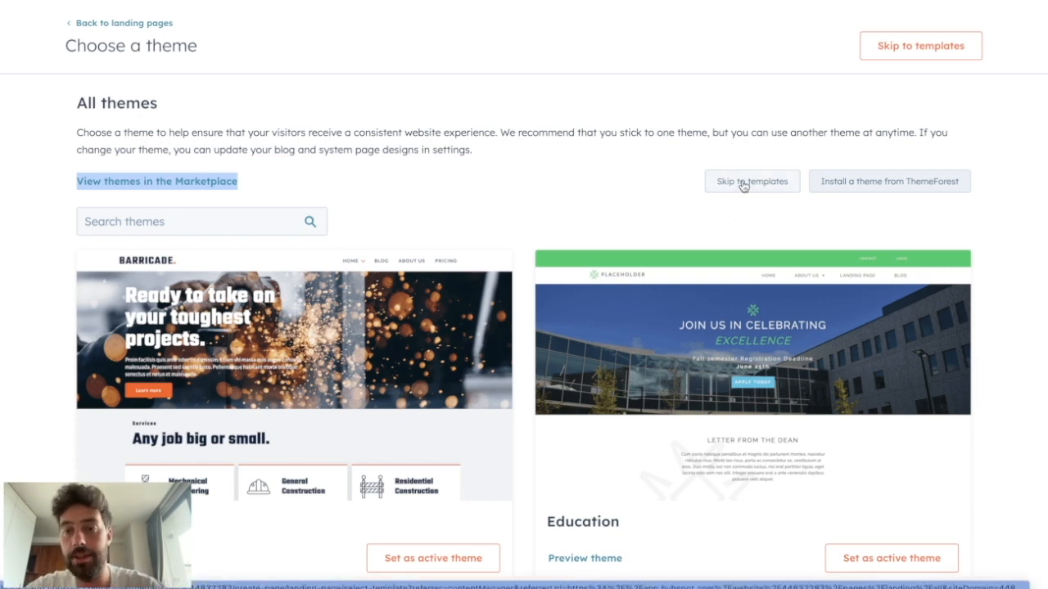
pyautogui.scroll(-12, 522, 275)
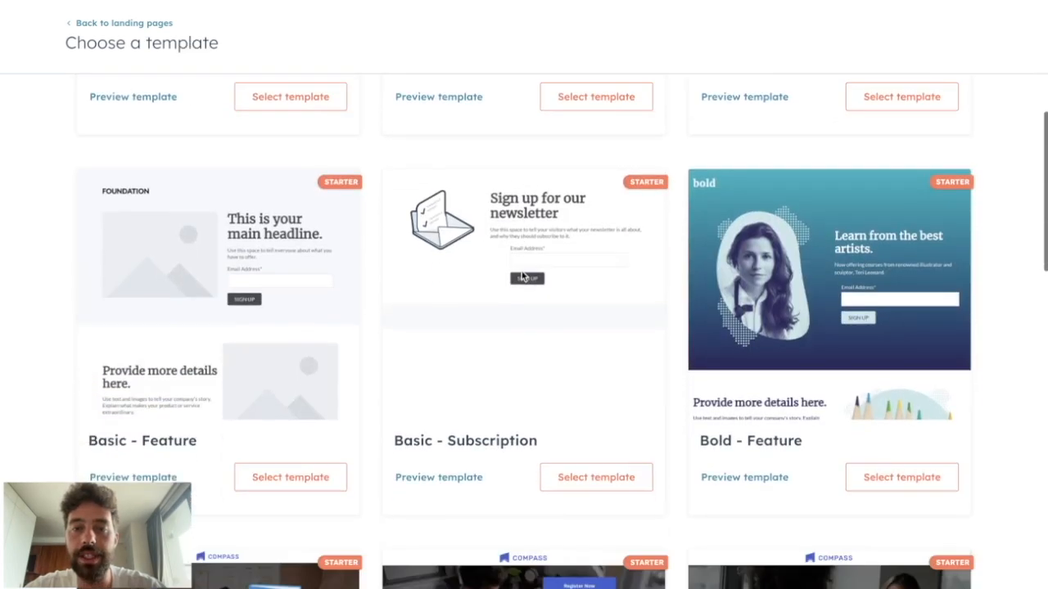
pyautogui.scroll(-7, 522, 276)
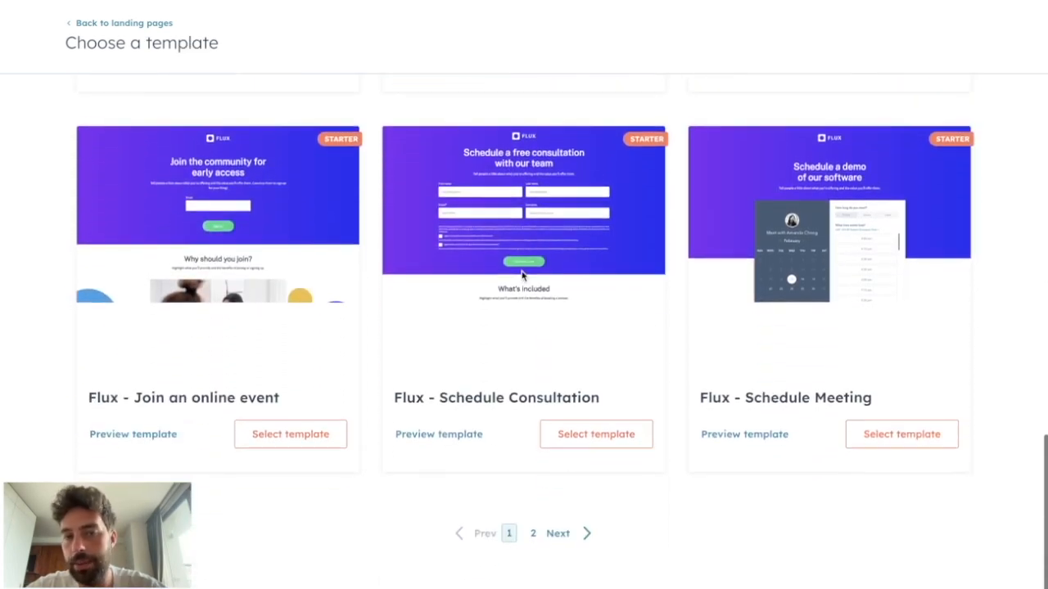
pyautogui.scroll(12, 521, 276)
pyautogui.scroll(2, 521, 276)
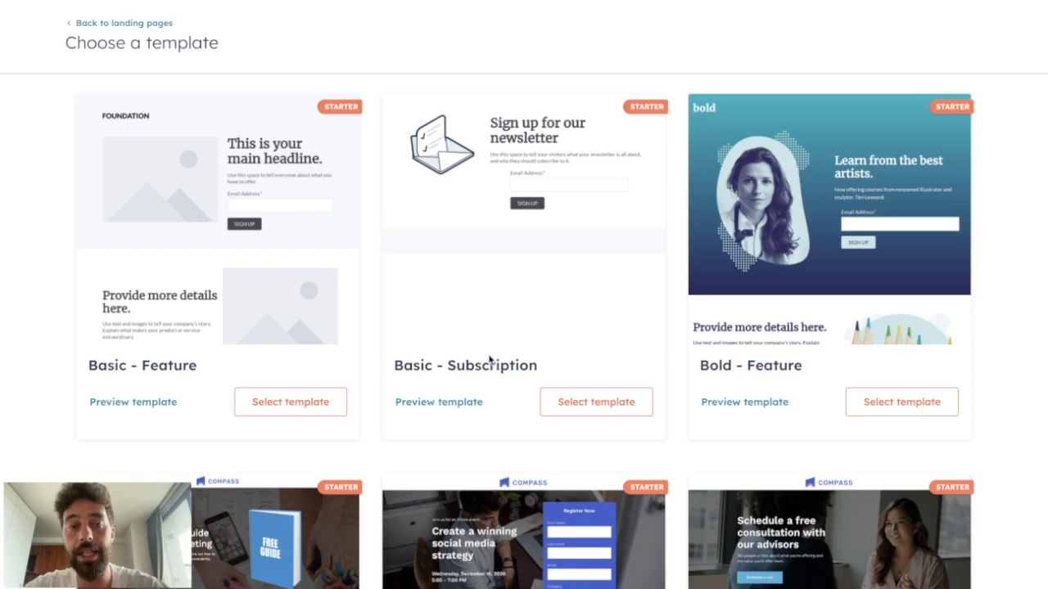
pyautogui.scroll(5, 498, 240)
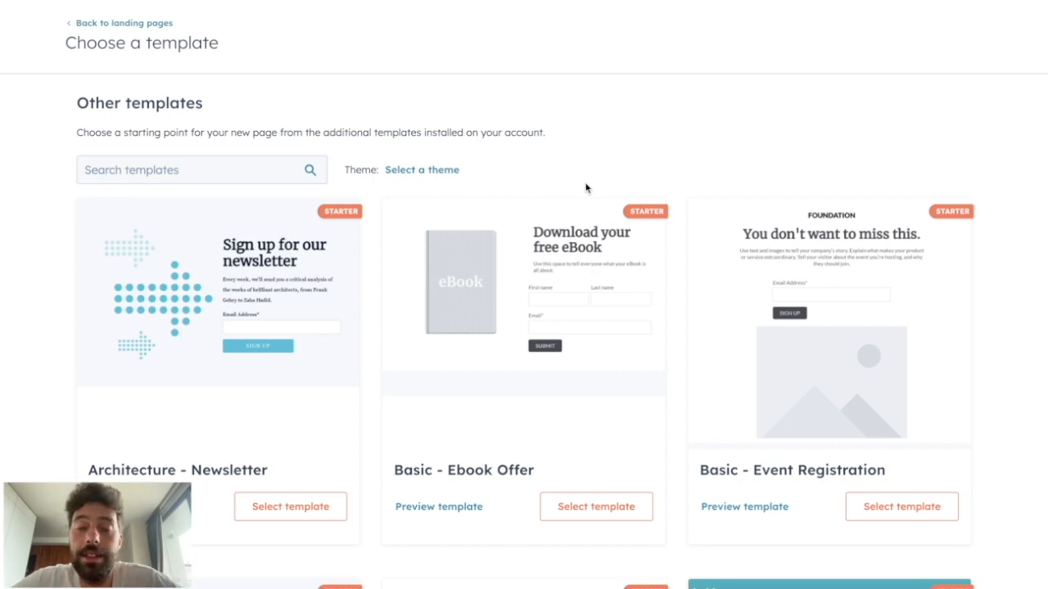
# - Choose the Basic - Ebook Offer template for the new landing page
pyautogui.click(603, 504)
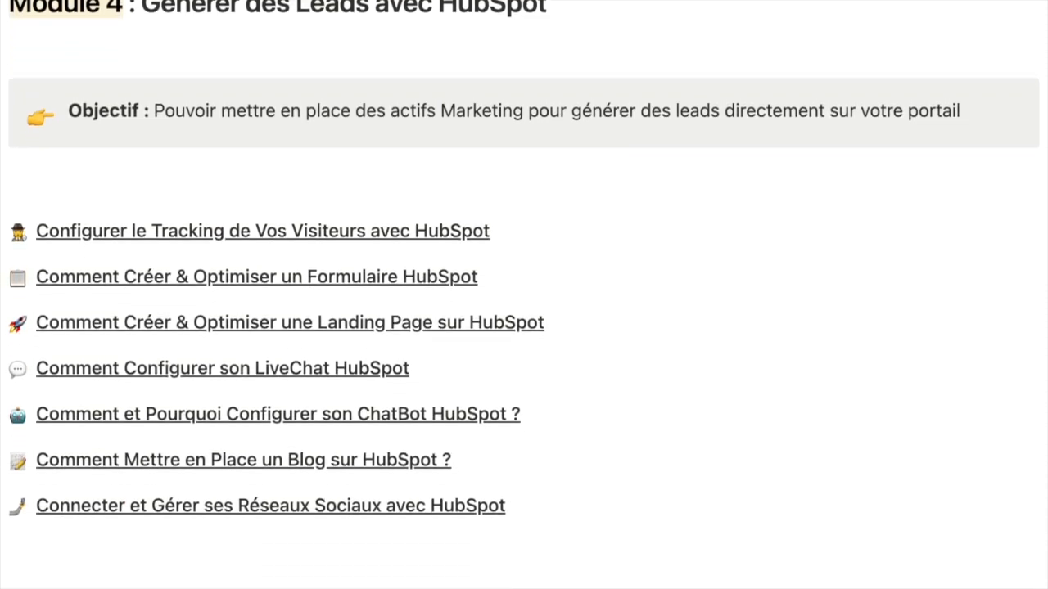
pyautogui.scroll(-8, 524, 294)
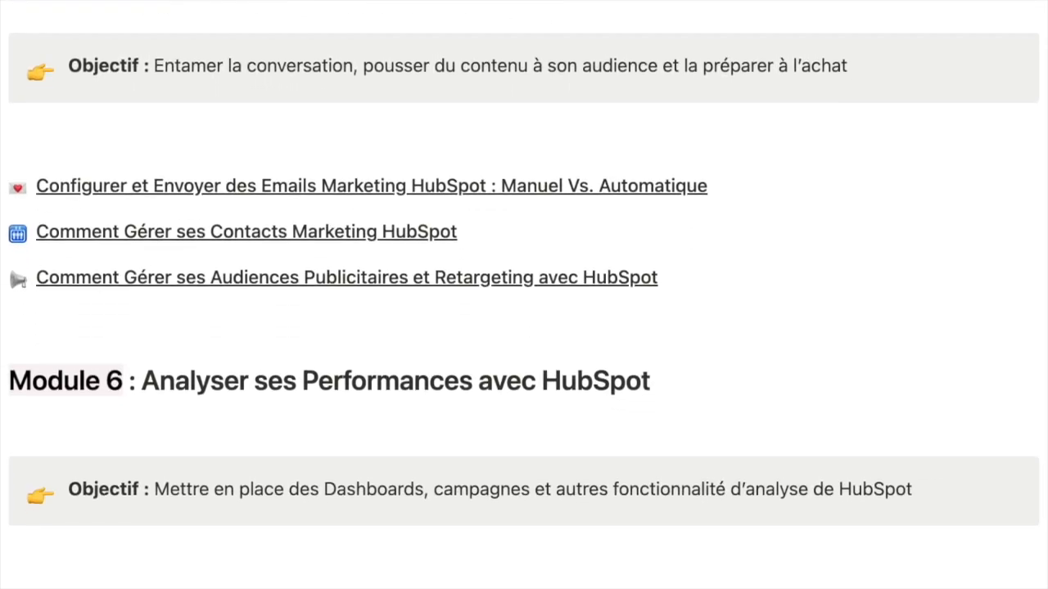
pyautogui.scroll(-4, 524, 295)
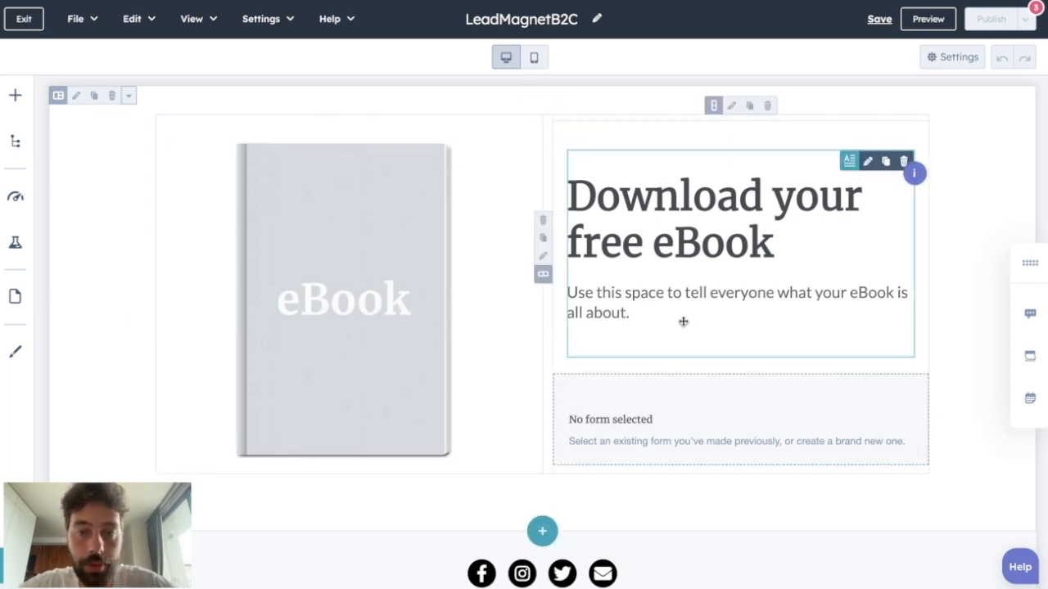
# - Replace the landing page's main heading text with "Get your Lead Magnet"
pyautogui.click(645, 222)
pyautogui.hotkey('ctrl', 'a')
pyautogui.write('Get your Lead Magnet')
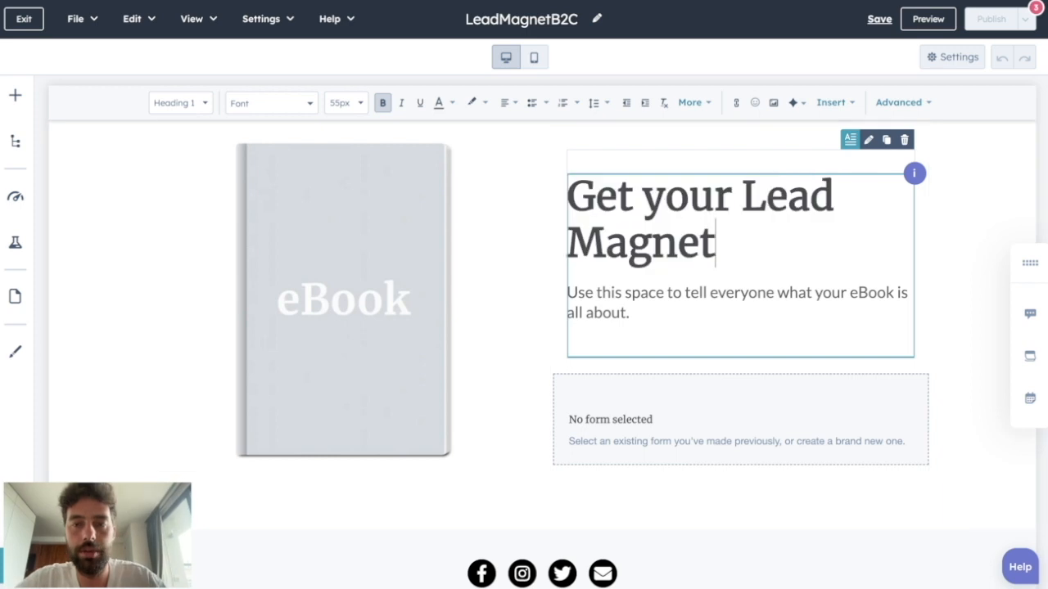
# - View the replacement image sources for the eBook cover and leave without choosing an image
pyautogui.click(324, 247)
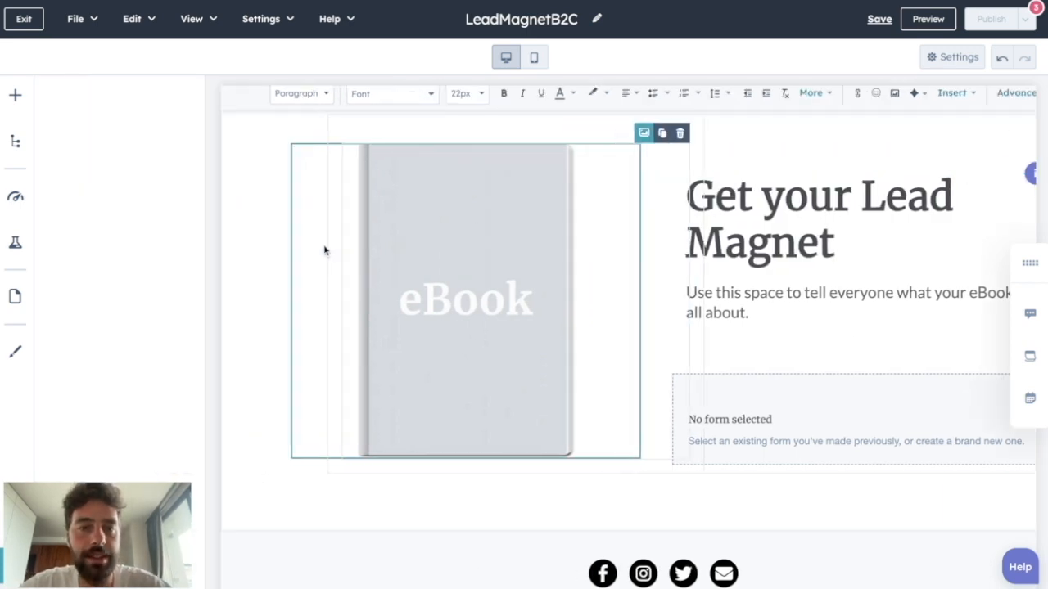
pyautogui.click(230, 214)
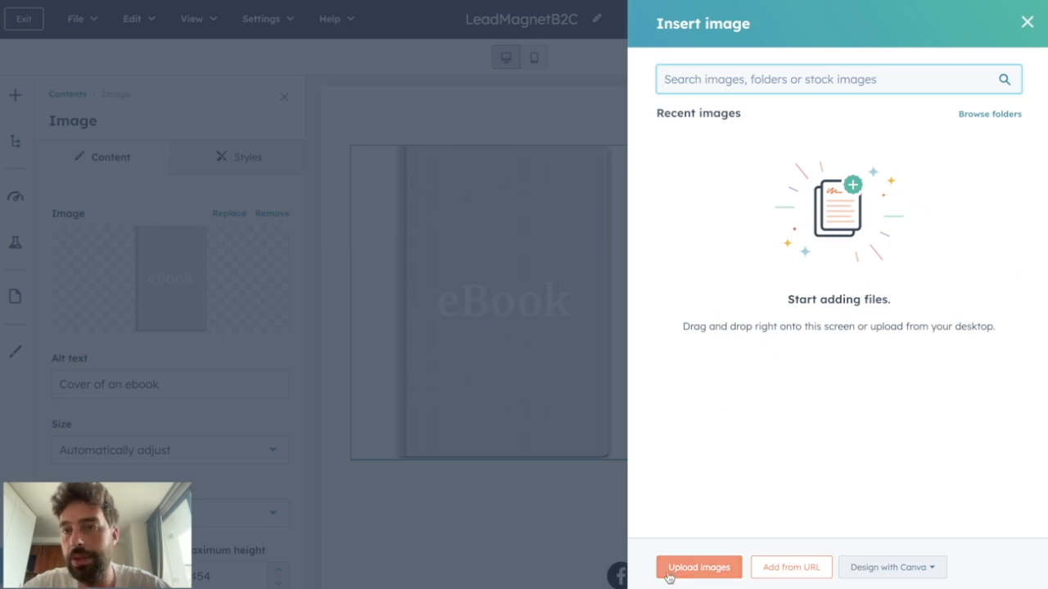
pyautogui.click(1027, 24)
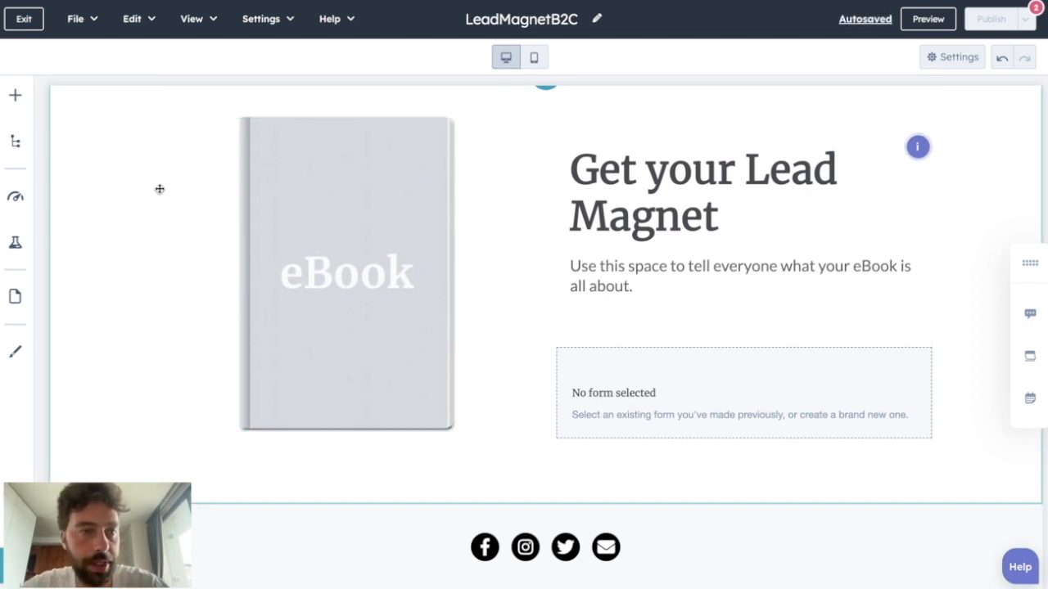
# - Add a Rich Text module beneath the eBook and form section of the page
pyautogui.click(14, 95)
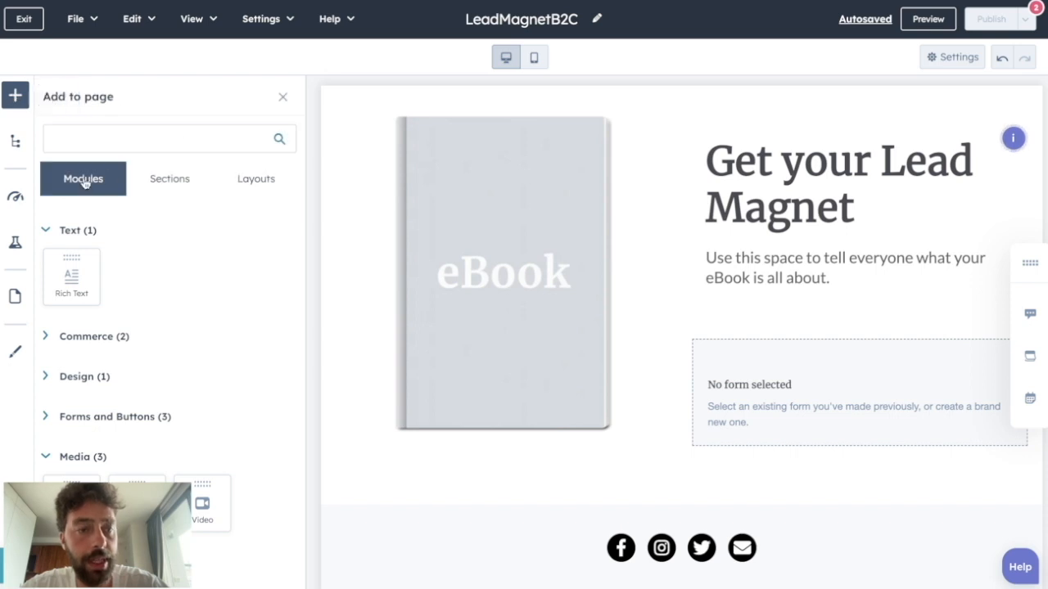
pyautogui.scroll(-1, 95, 258)
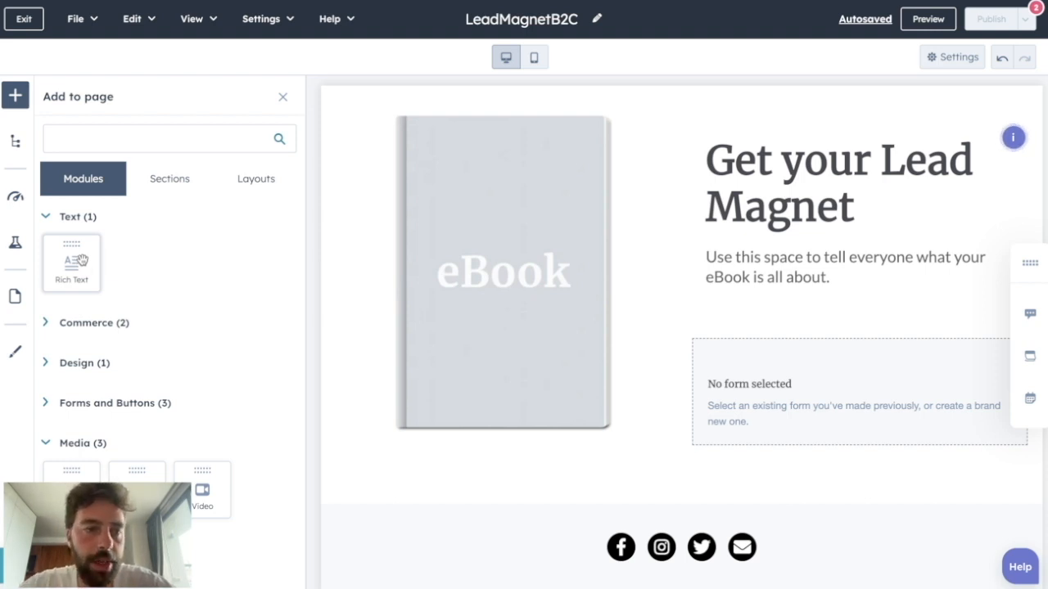
pyautogui.moveTo(75, 261); pyautogui.dragTo(443, 502)
pyautogui.scroll(-4, 545, 369)
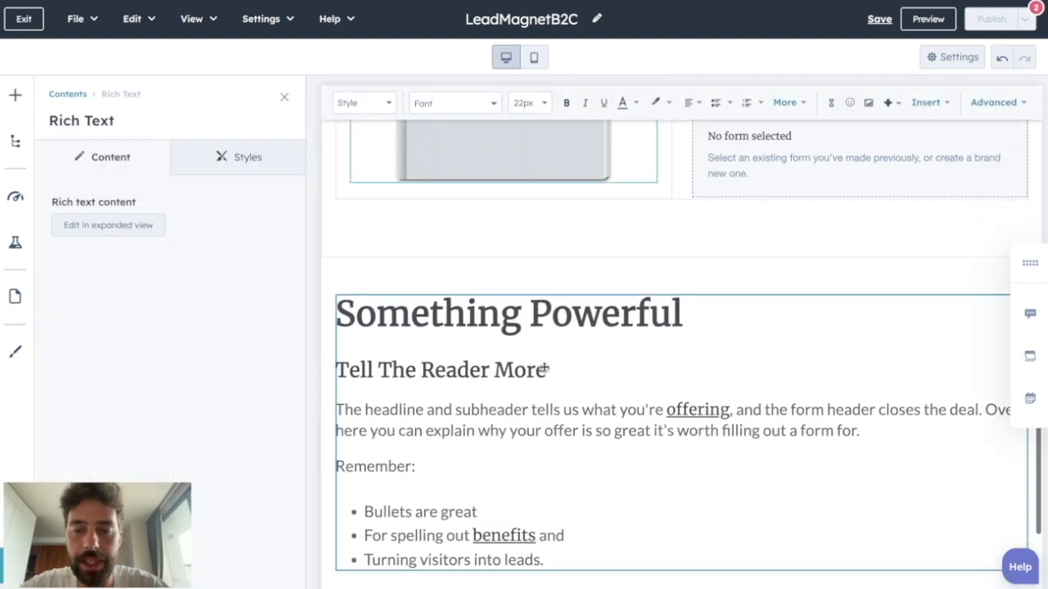
pyautogui.click(491, 374)
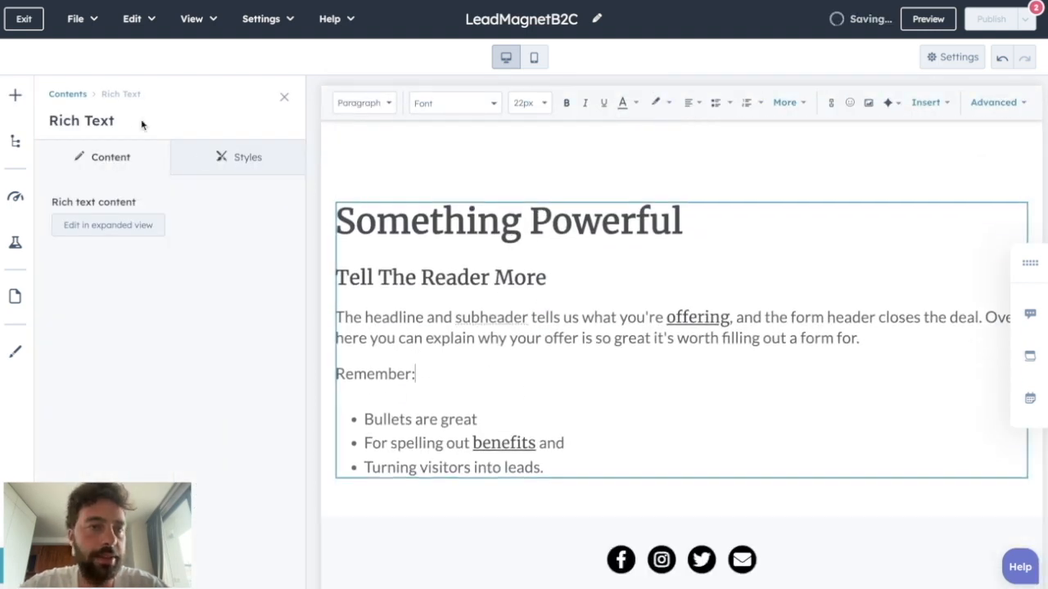
pyautogui.click(285, 98)
pyautogui.click(14, 96)
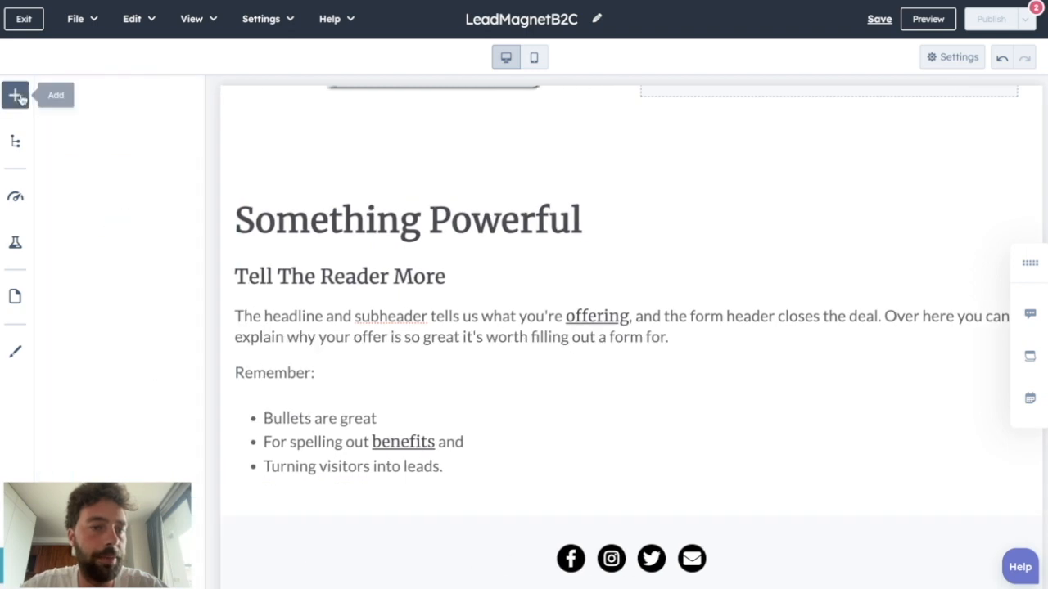
pyautogui.moveTo(202, 492); pyautogui.dragTo(515, 204)
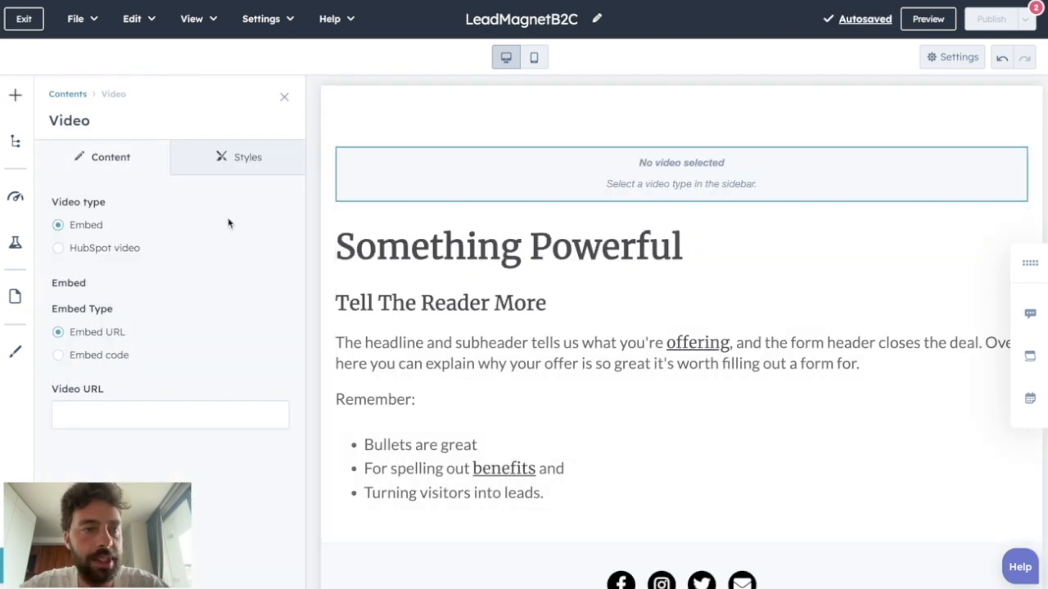
pyautogui.click(72, 253)
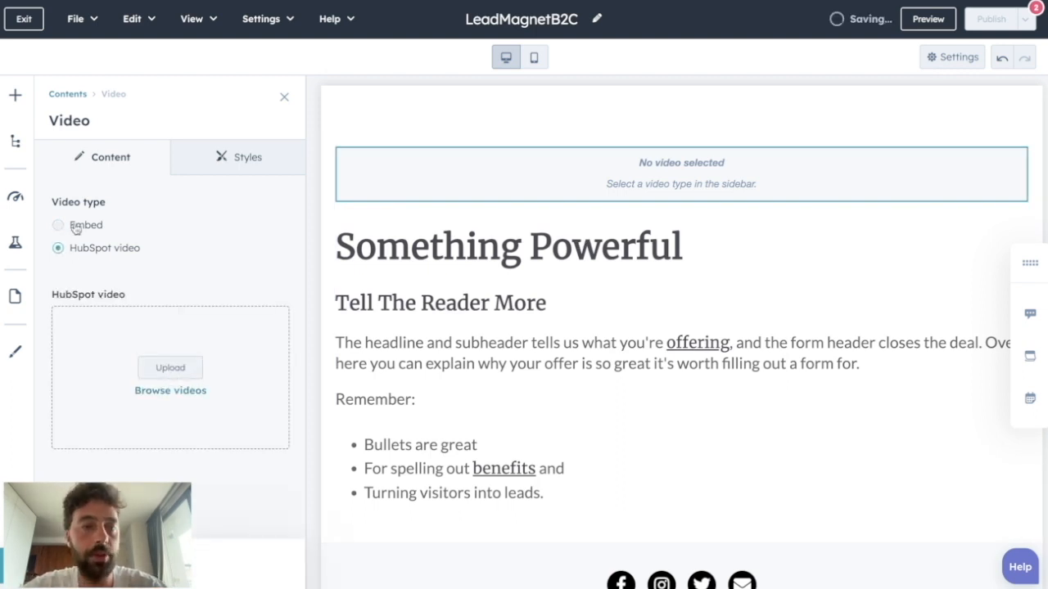
pyautogui.click(78, 226)
pyautogui.click(161, 417)
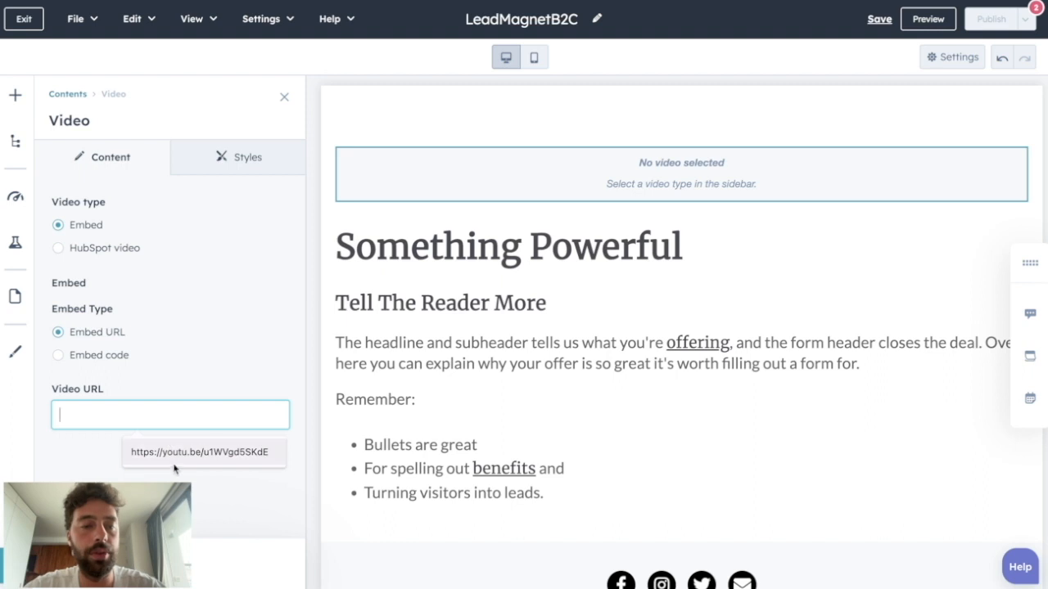
pyautogui.click(238, 457)
# - Size the embedded video by exact width and height, with a width of 1000
pyautogui.scroll(-1, 170, 454)
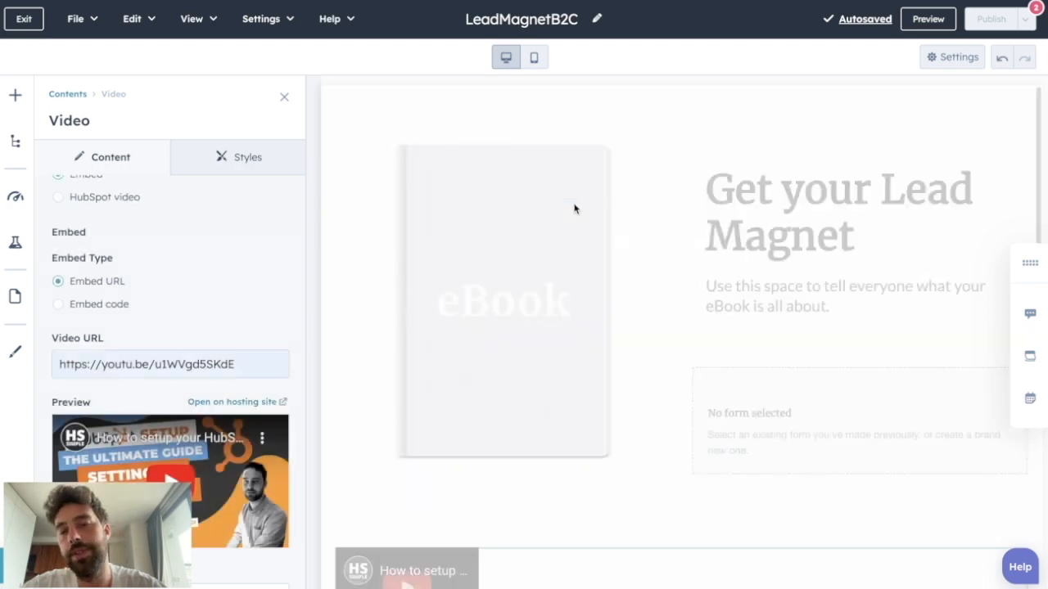
pyautogui.scroll(-4, 218, 332)
pyautogui.click(218, 332)
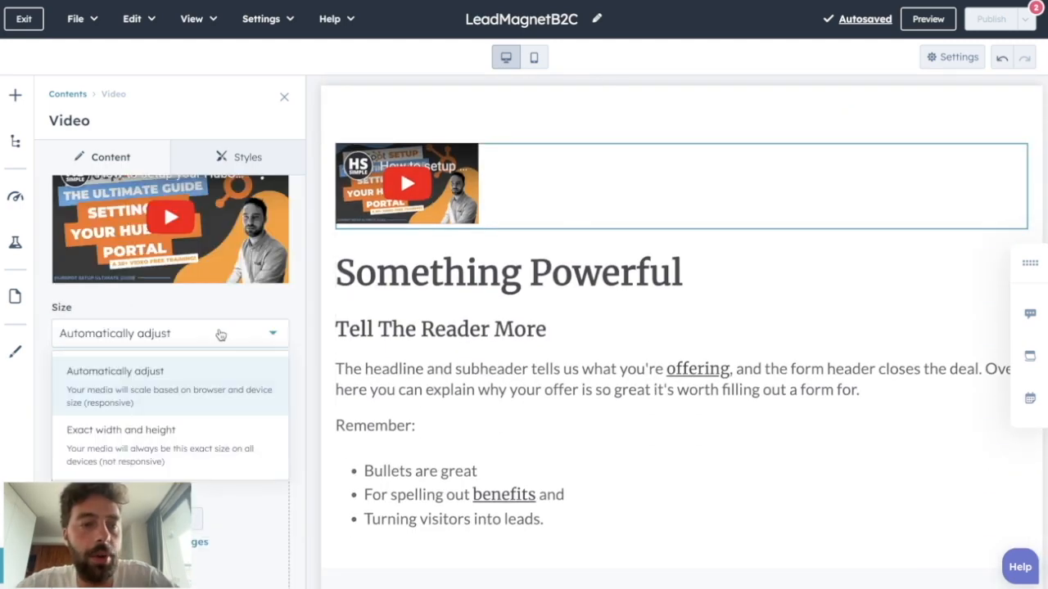
pyautogui.click(204, 447)
pyautogui.doubleClick(98, 397)
pyautogui.write('1000')
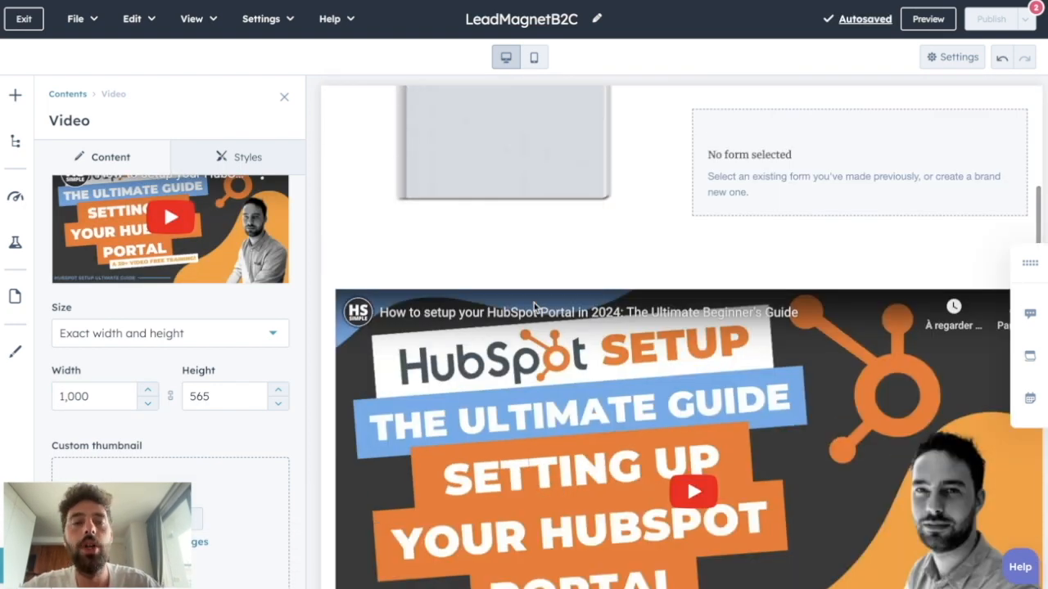
# - Examine the video module's padding and margin style options and review the page layout from heading to rich text
pyautogui.click(236, 159)
pyautogui.scroll(-1, 188, 432)
pyautogui.scroll(-3, 187, 433)
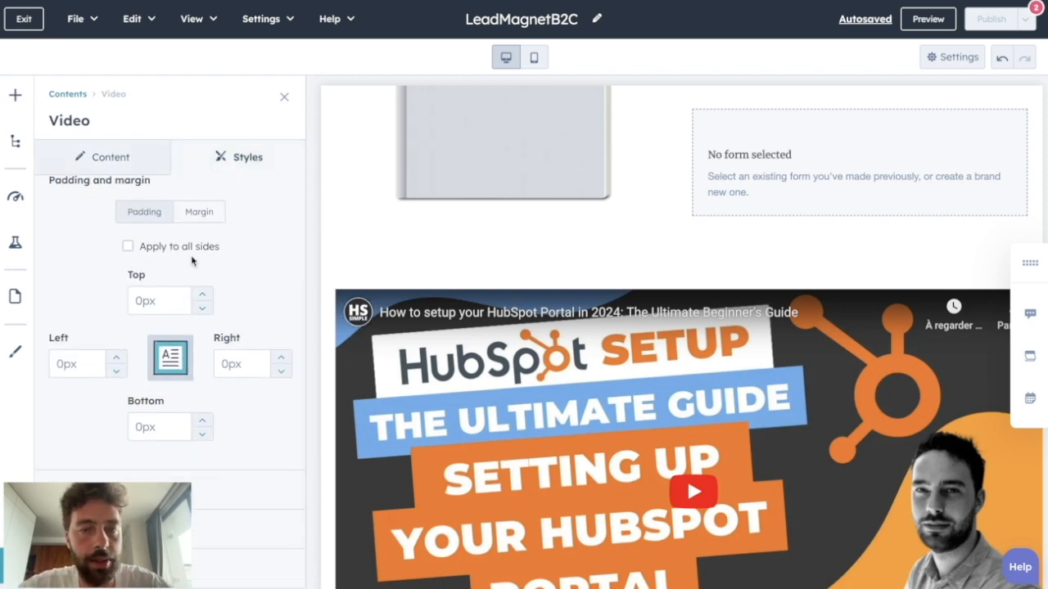
pyautogui.scroll(-2, 139, 326)
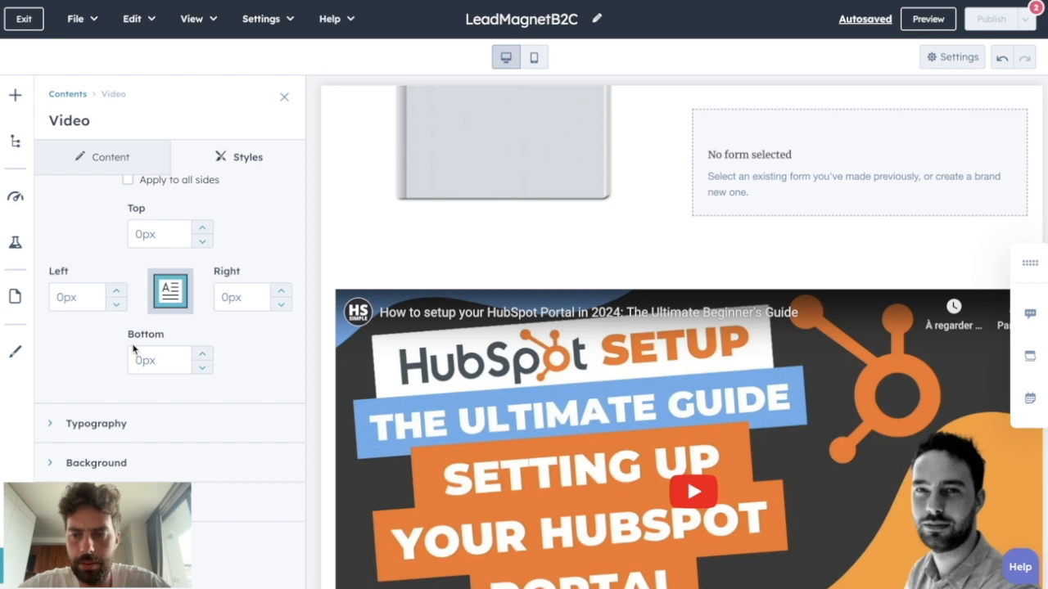
pyautogui.scroll(3, 325, 234)
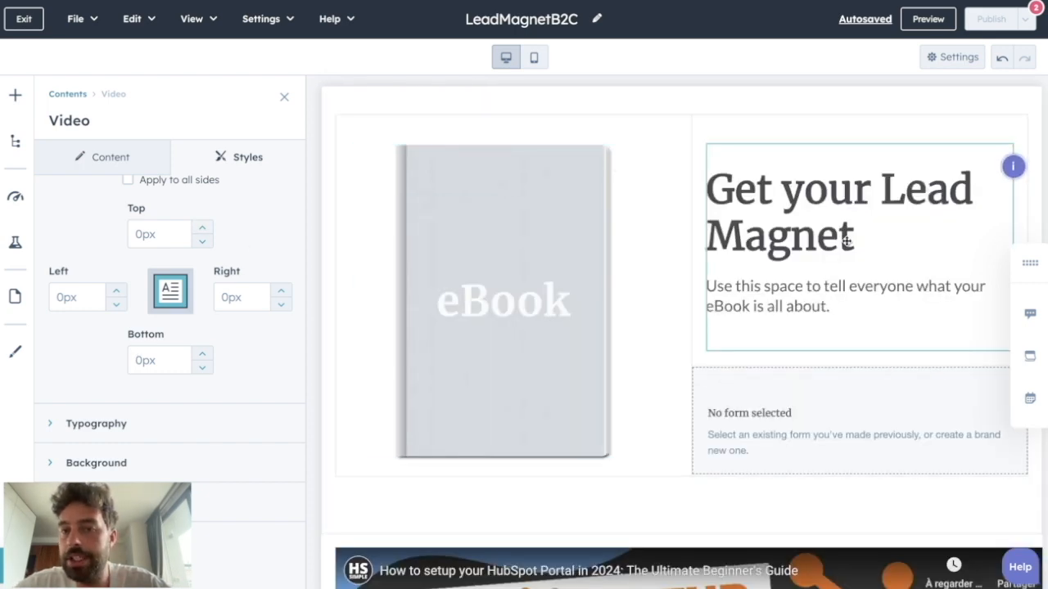
pyautogui.scroll(-10, 631, 360)
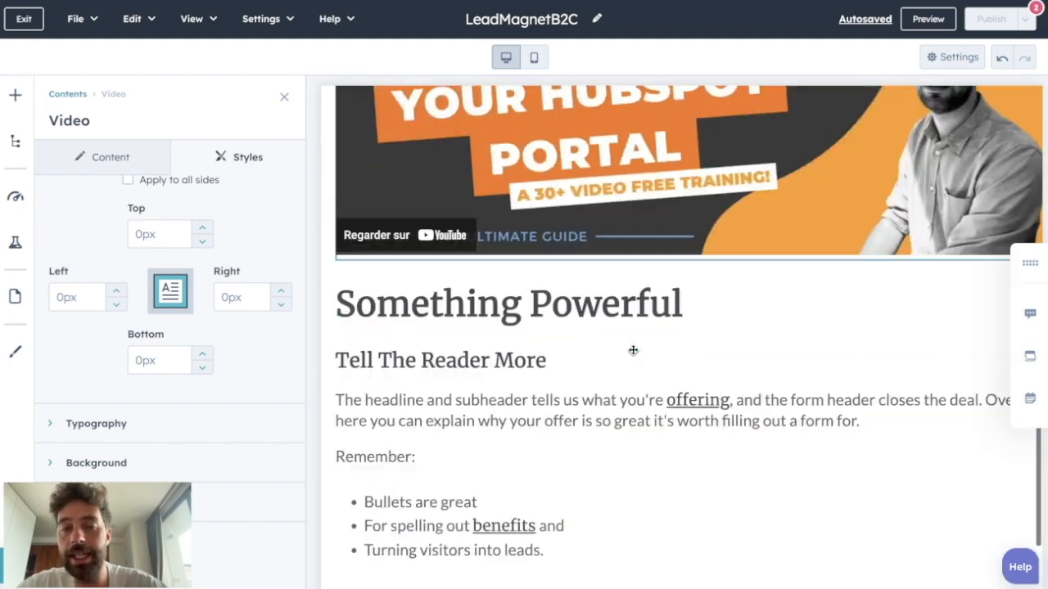
pyautogui.scroll(7, 704, 290)
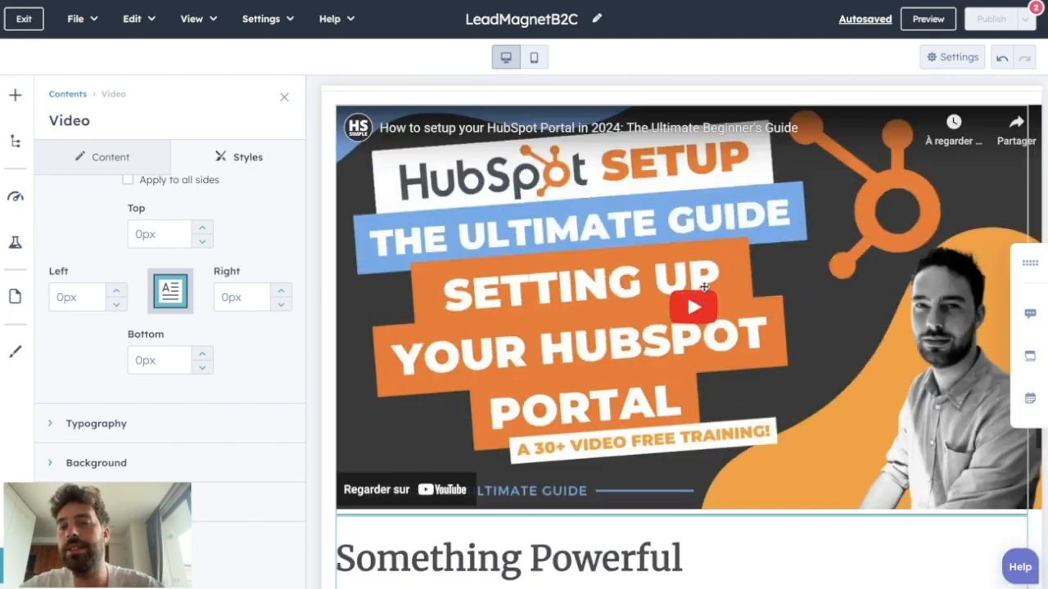
pyautogui.scroll(1, 704, 291)
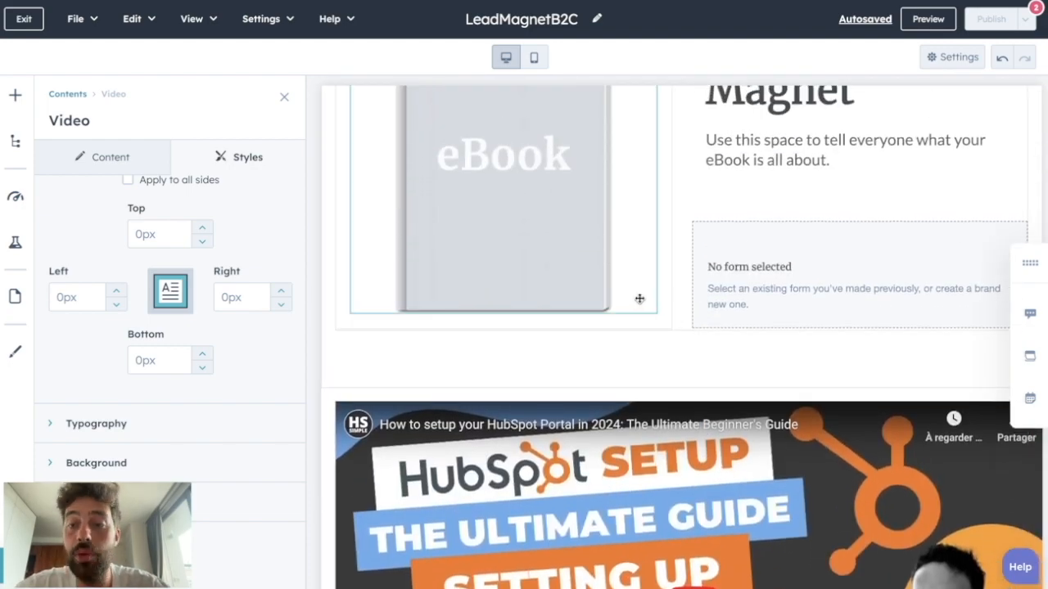
# - Assign the existing B2C - FR - Qualification Form to the empty form module beneath the page heading
pyautogui.click(746, 263)
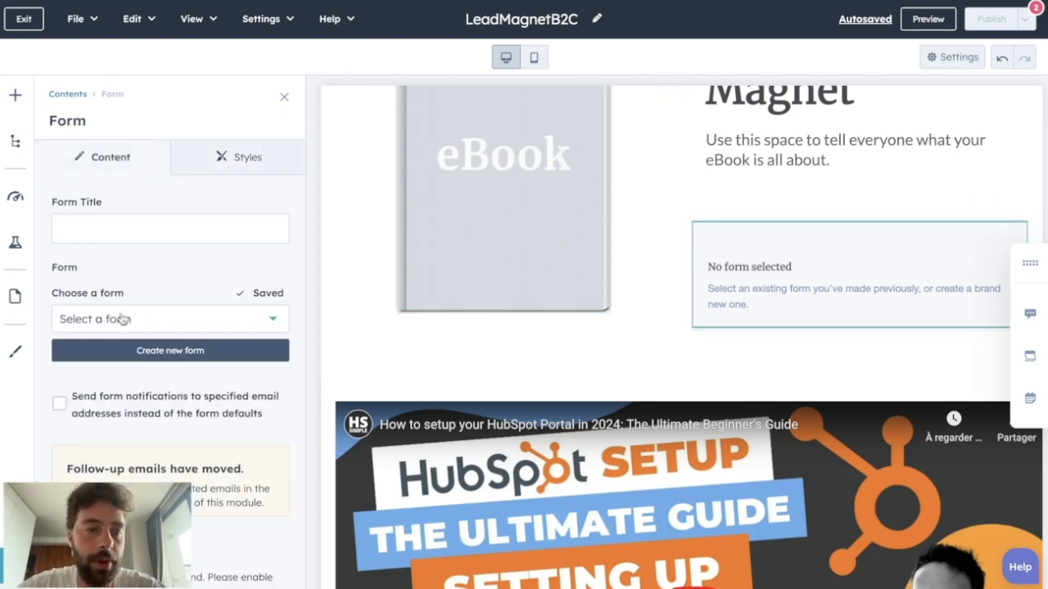
pyautogui.click(122, 319)
pyautogui.click(71, 399)
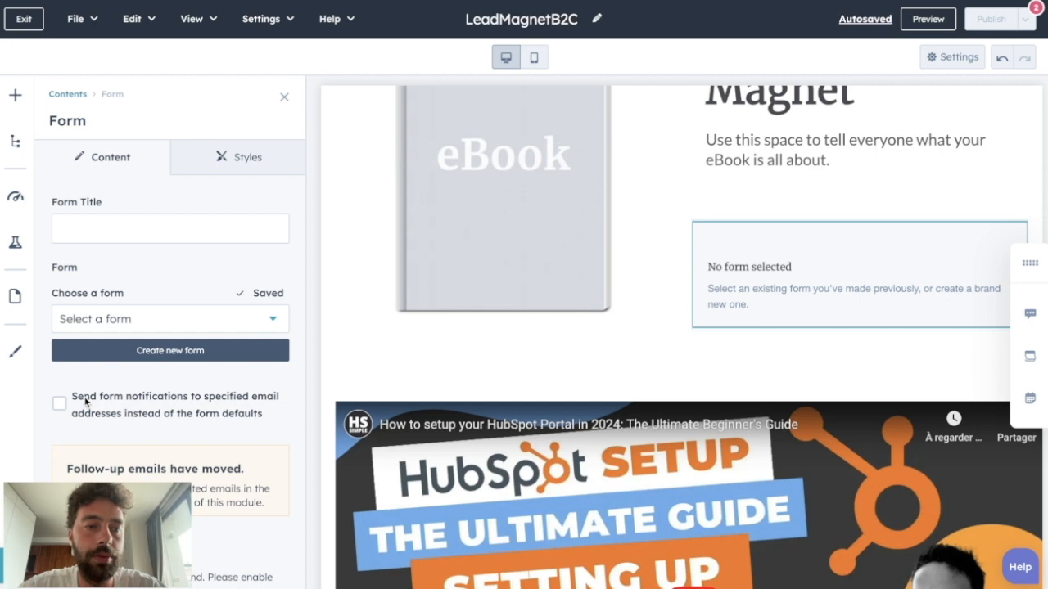
pyautogui.scroll(3, 688, 254)
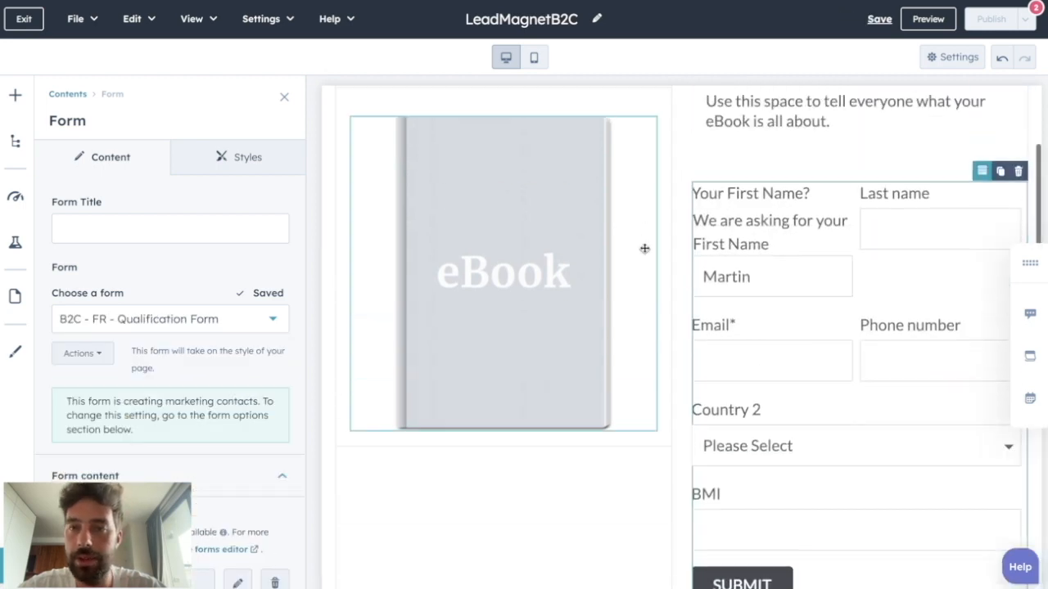
pyautogui.scroll(-1, 583, 436)
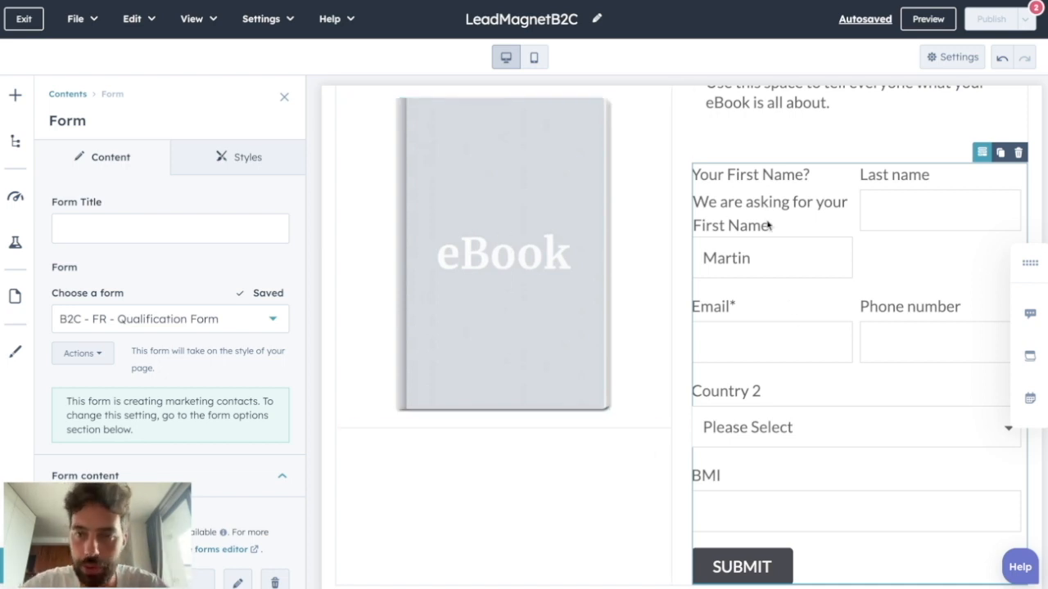
# - Examine the form's field style options, including alignment and spacing, background and label typography
pyautogui.click(219, 155)
pyautogui.click(156, 208)
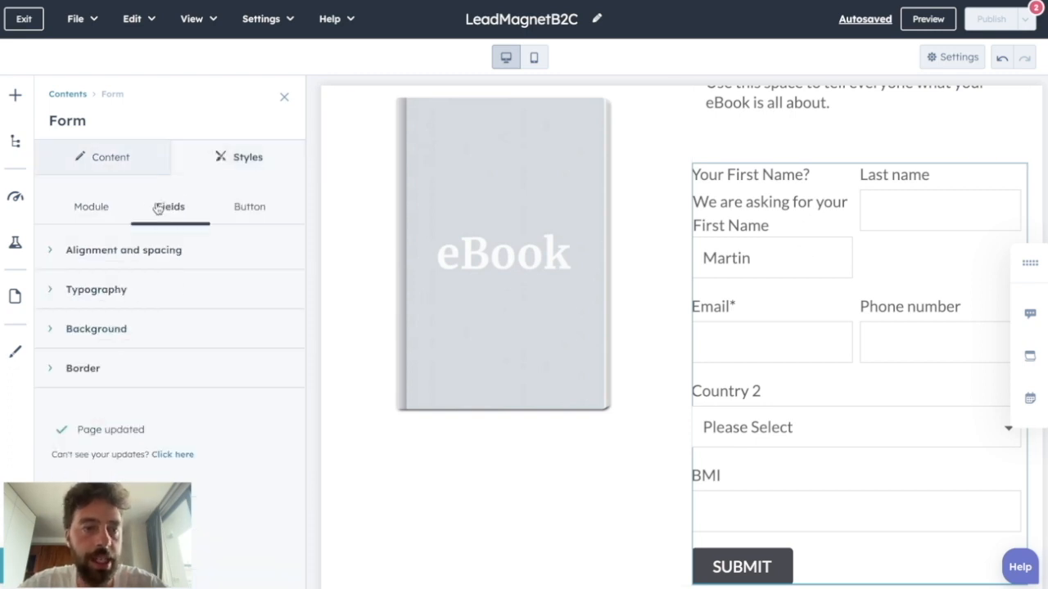
pyautogui.click(65, 249)
pyautogui.click(65, 249)
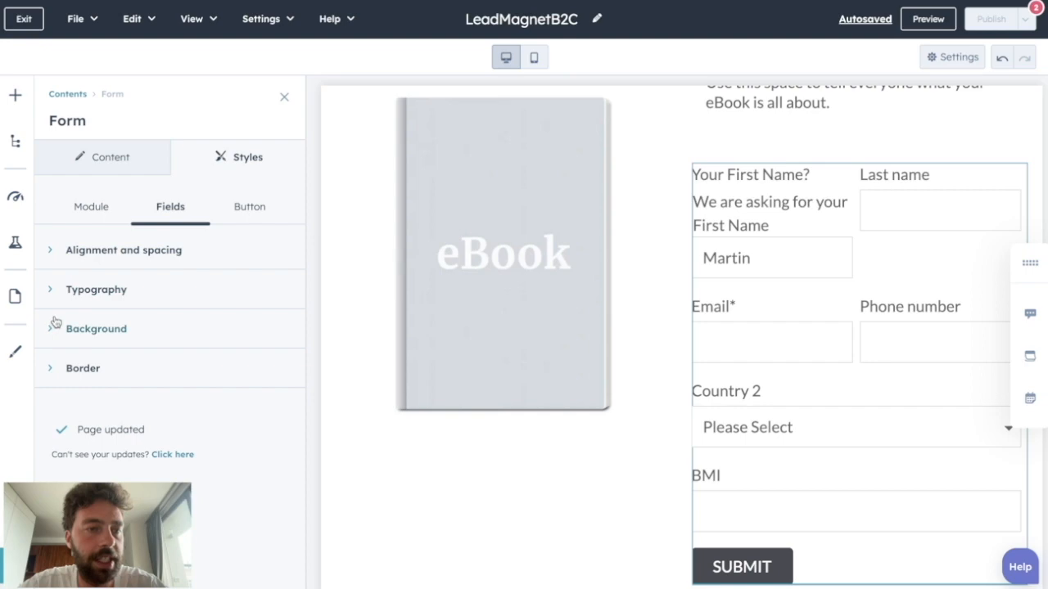
pyautogui.click(55, 322)
pyautogui.click(57, 290)
pyautogui.scroll(-1, 196, 313)
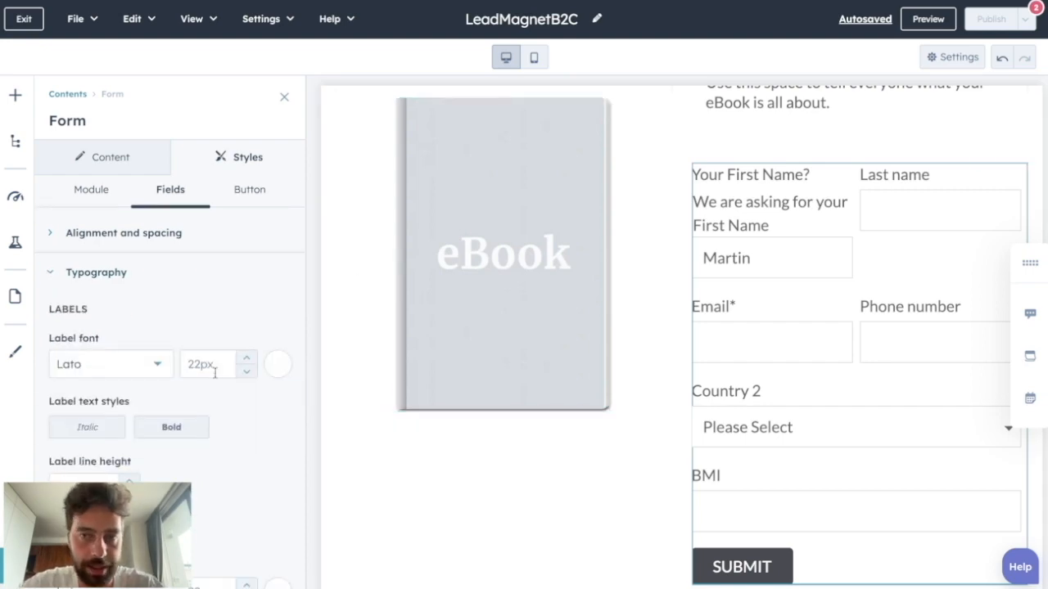
pyautogui.scroll(-5, 692, 565)
pyautogui.scroll(5, 692, 565)
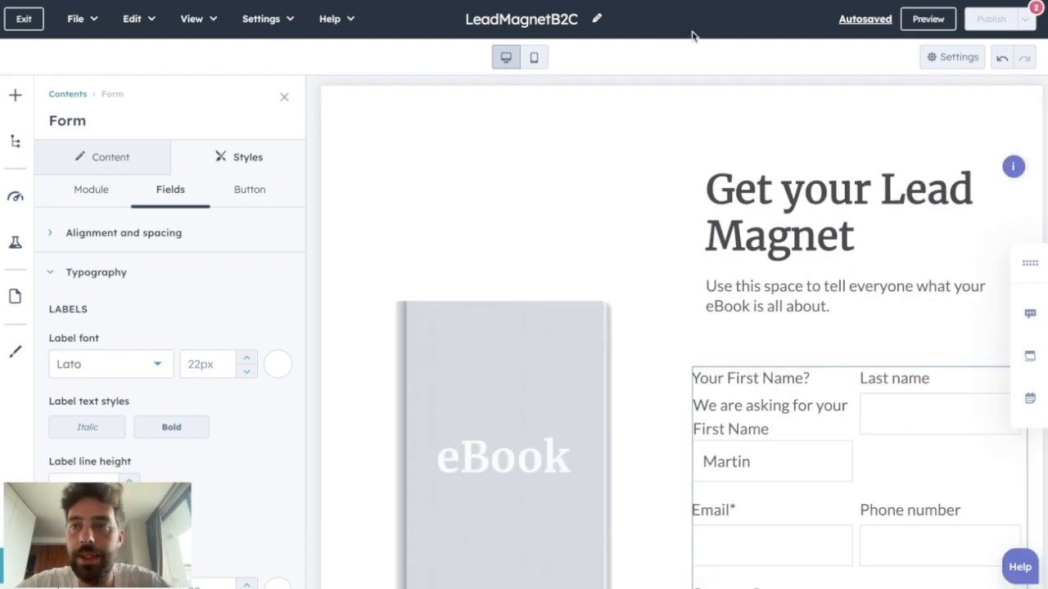
# - In the page settings, set the page title to "Get your free Consultation"
pyautogui.click(945, 56)
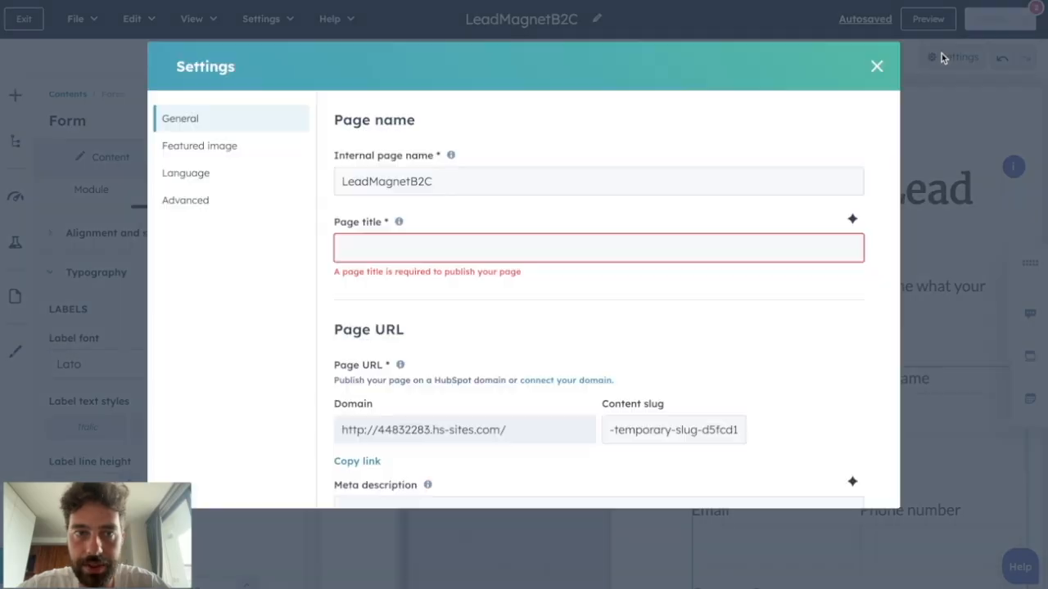
pyautogui.scroll(-5, 436, 418)
pyautogui.scroll(5, 435, 414)
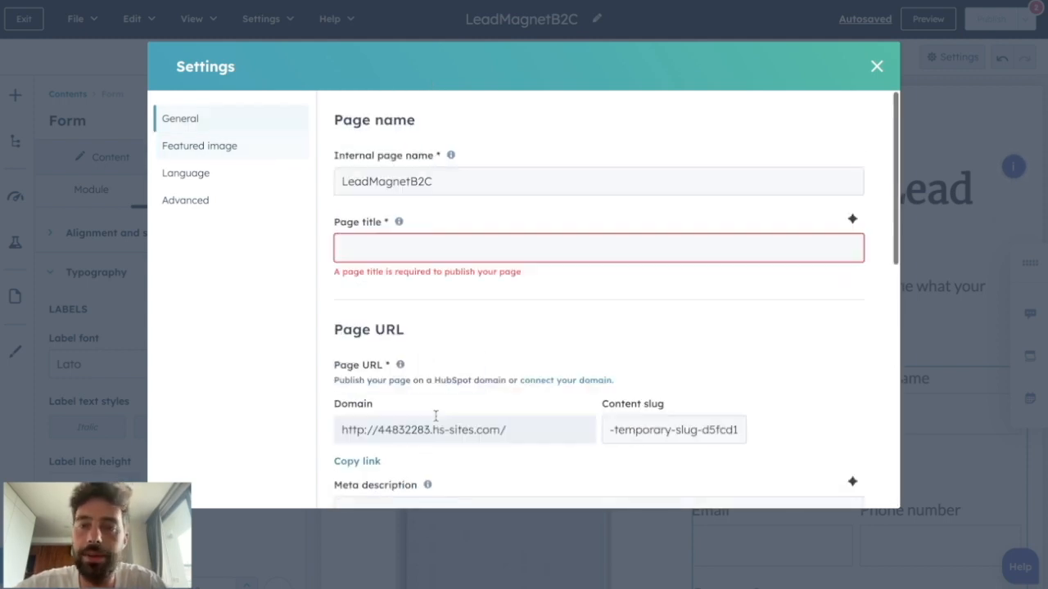
pyautogui.click(367, 243)
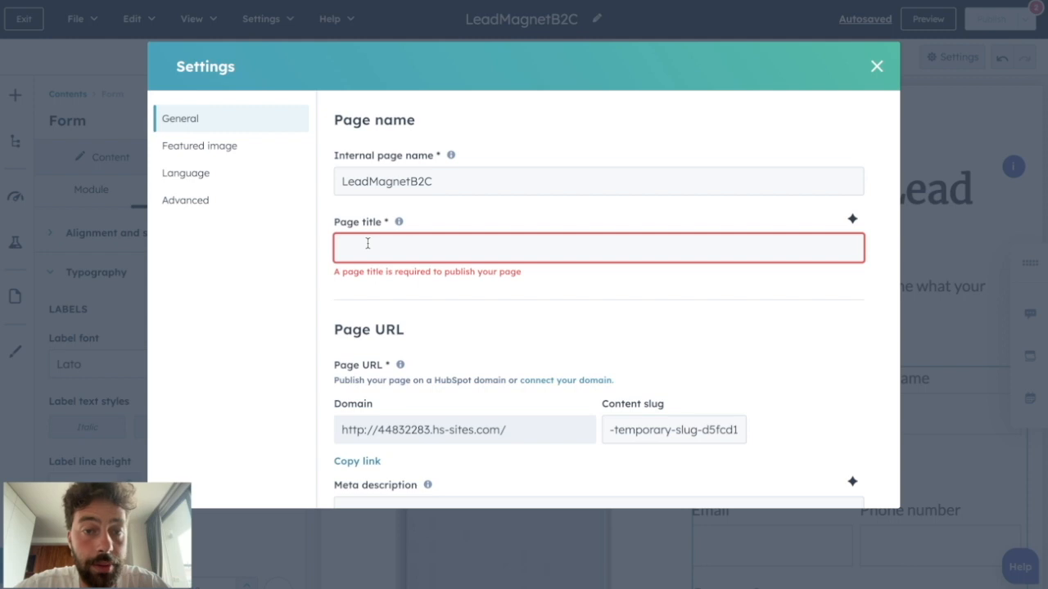
pyautogui.write('Get')
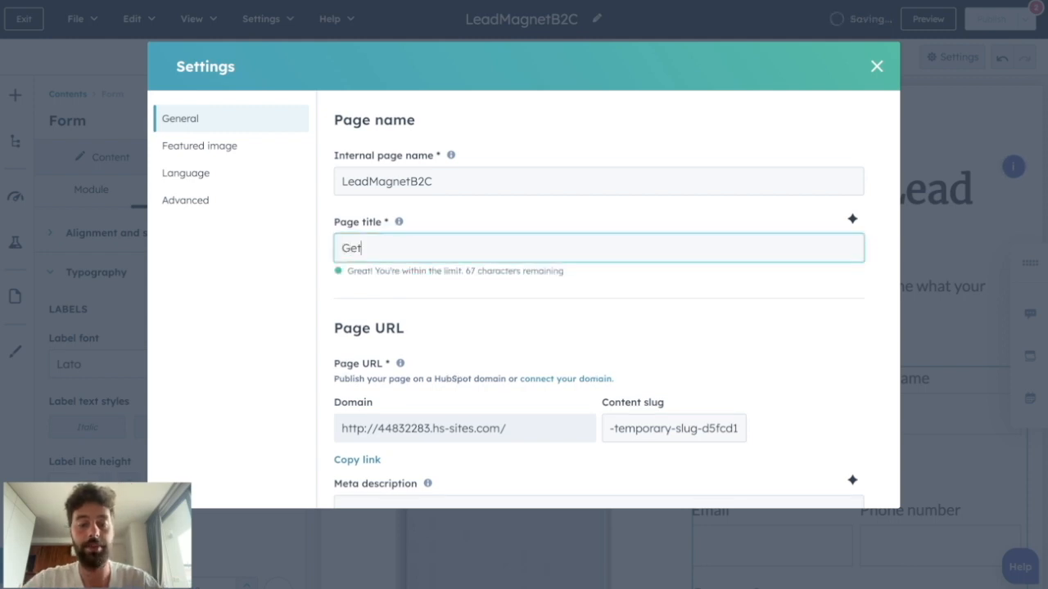
pyautogui.write(' your free Consult')
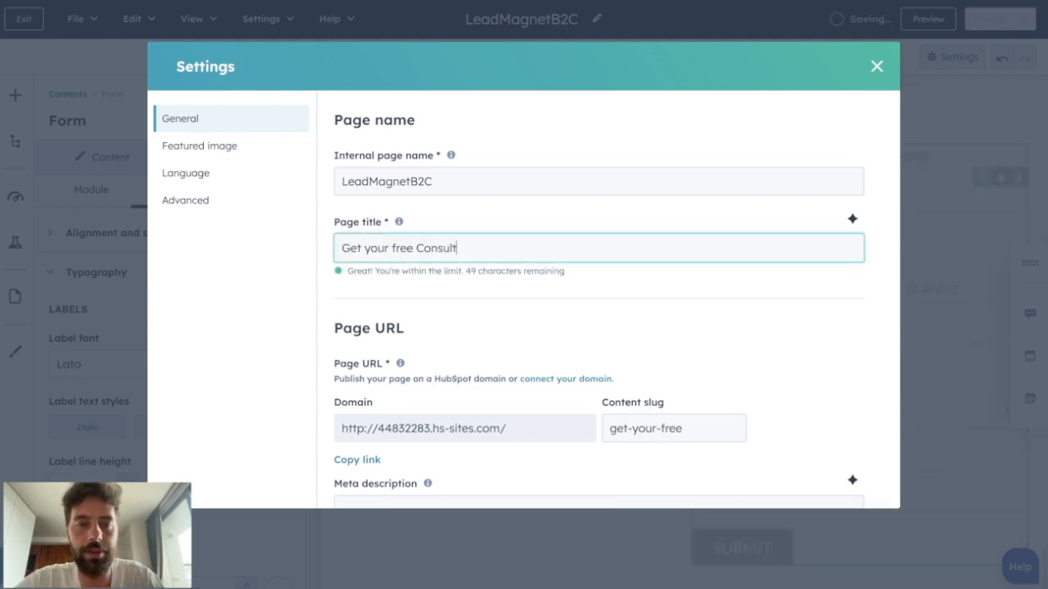
pyautogui.write('ation')
# - Shorten the page URL's content slug to free-consultation
pyautogui.scroll(-3, 618, 306)
pyautogui.click(614, 307)
pyautogui.moveTo(603, 305); pyautogui.dragTo(756, 304)
pyautogui.moveTo(648, 314); pyautogui.dragTo(580, 310)
pyautogui.press('BackSpace')
# - Examine the meta description, campaign, featured image, language and advanced options in the page settings, and close the settings
pyautogui.scroll(-3, 732, 344)
pyautogui.click(491, 251)
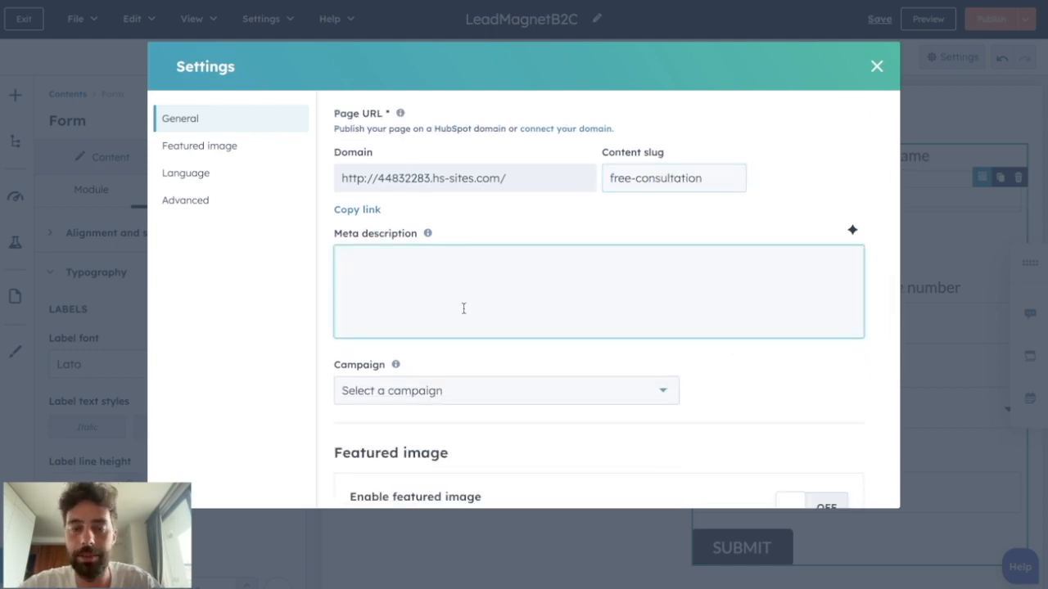
pyautogui.click(395, 421)
pyautogui.click(391, 391)
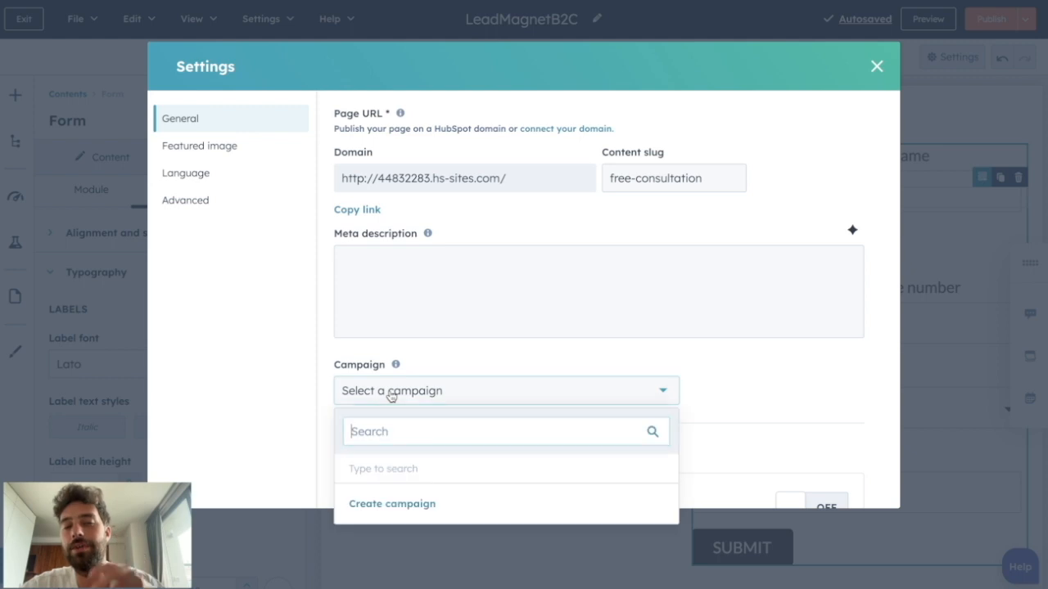
pyautogui.scroll(-2, 334, 357)
pyautogui.scroll(-4, 334, 357)
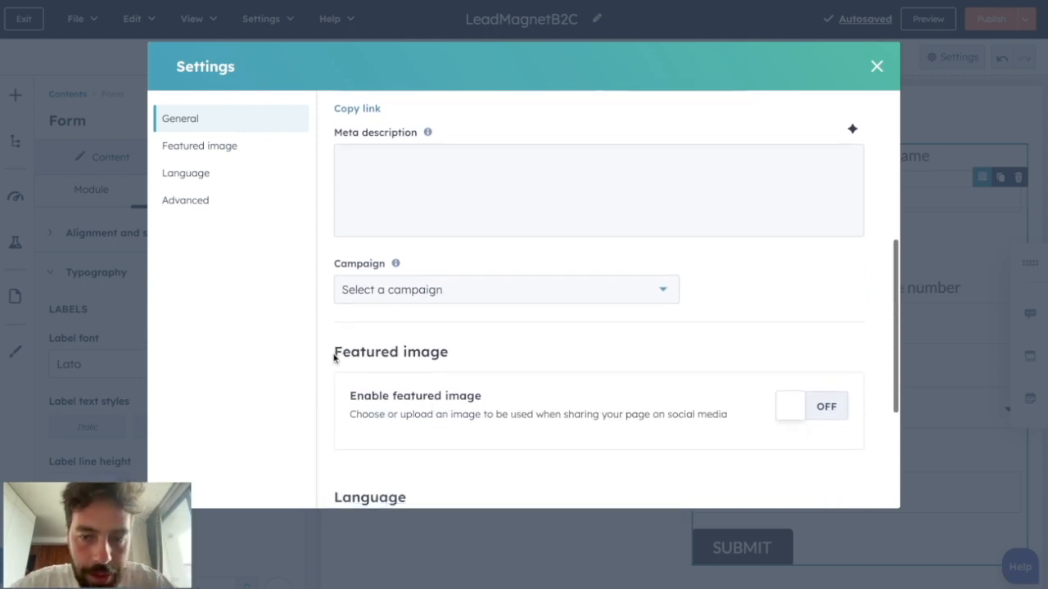
pyautogui.scroll(-2, 549, 275)
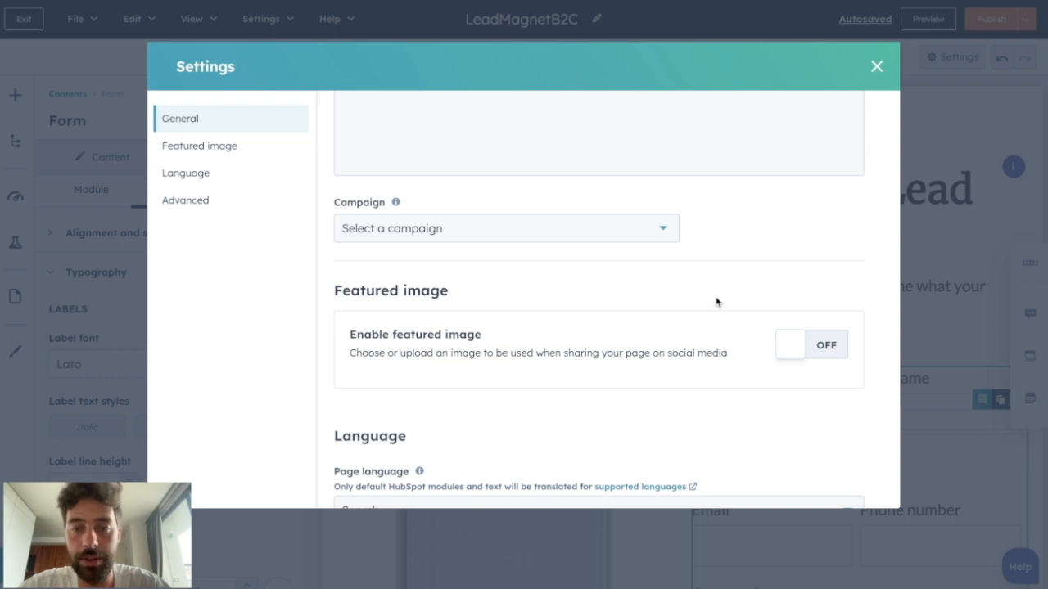
pyautogui.scroll(-1, 717, 302)
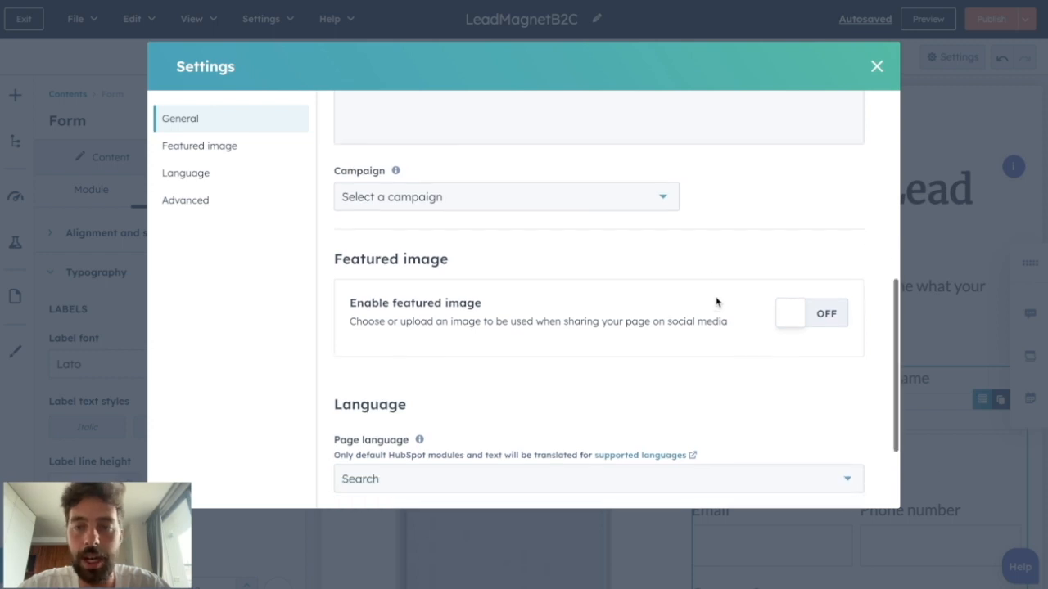
pyautogui.scroll(-2, 655, 324)
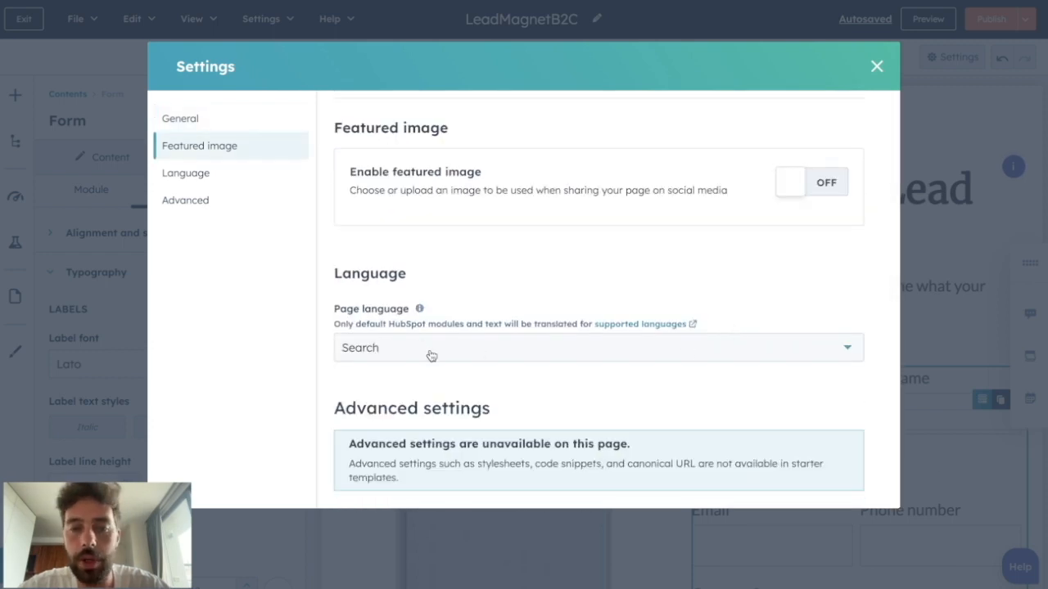
pyautogui.press('Escape')
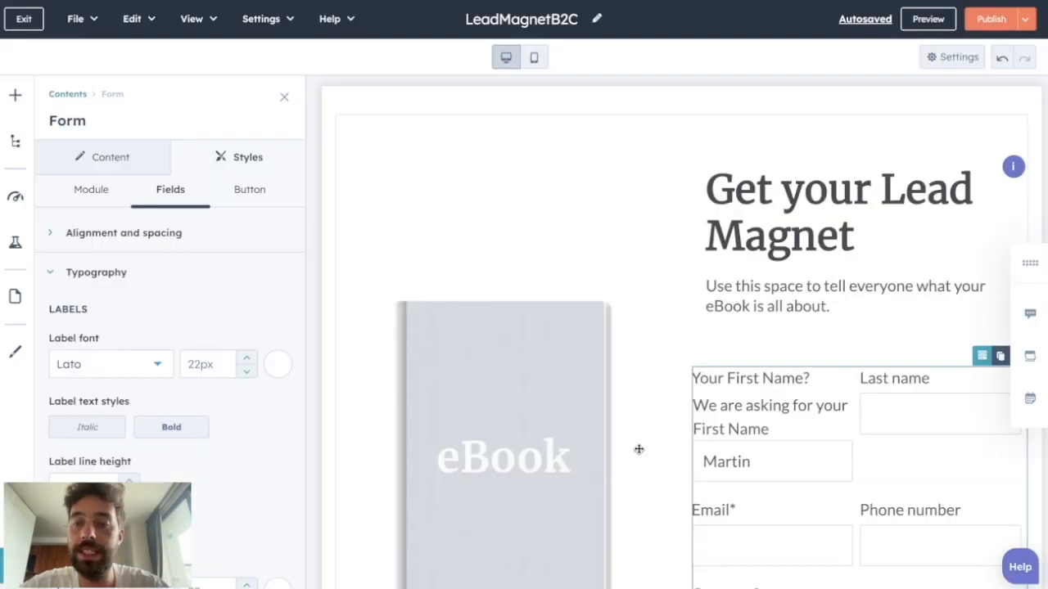
# - Publish the landing page and review the live page's heading, text and form
pyautogui.click(979, 26)
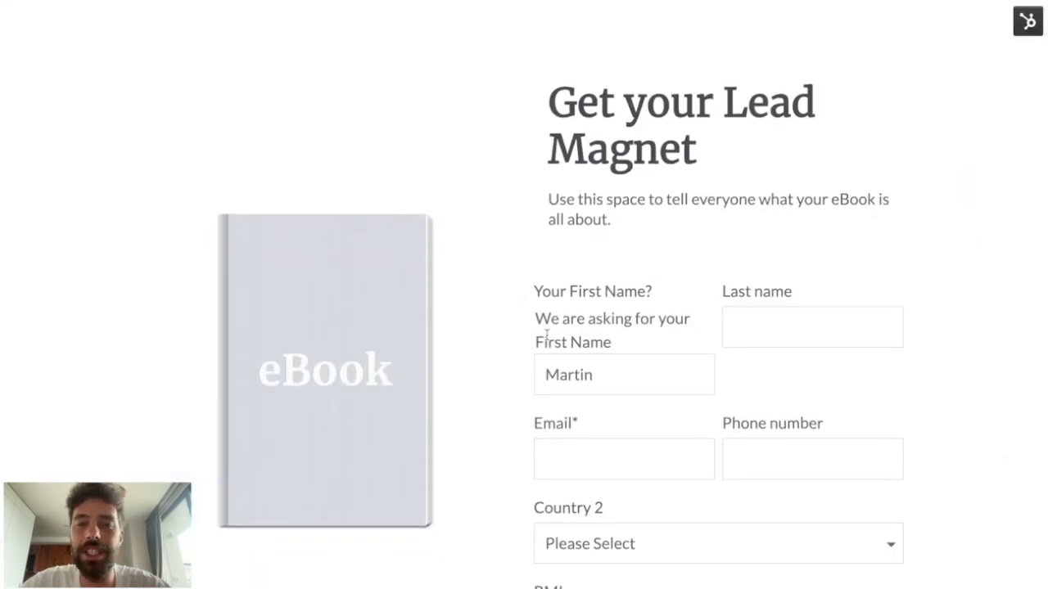
pyautogui.scroll(-3, 547, 335)
pyautogui.scroll(1, 630, 329)
pyautogui.scroll(1, 618, 127)
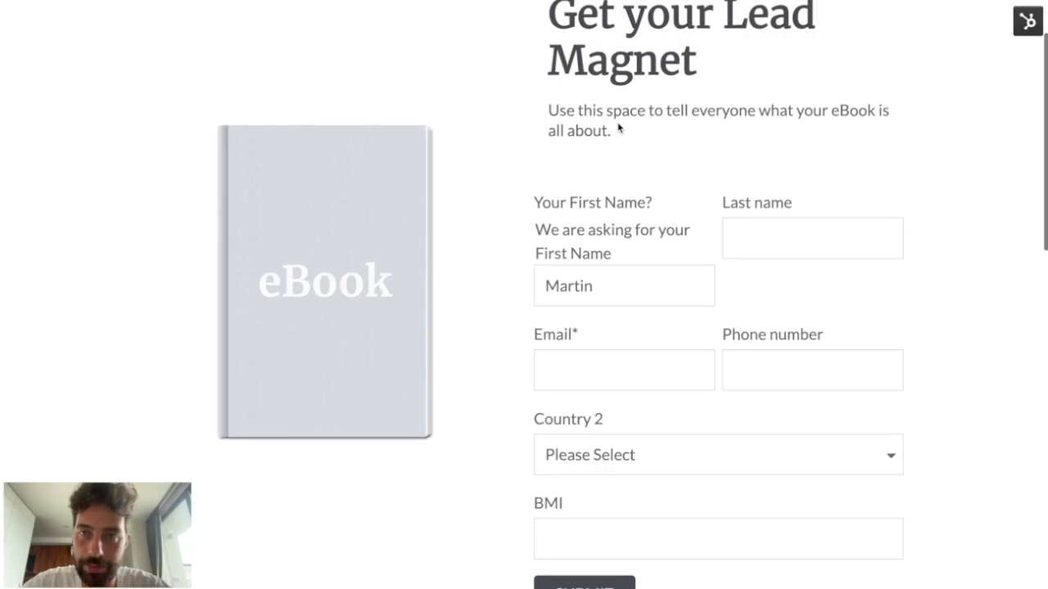